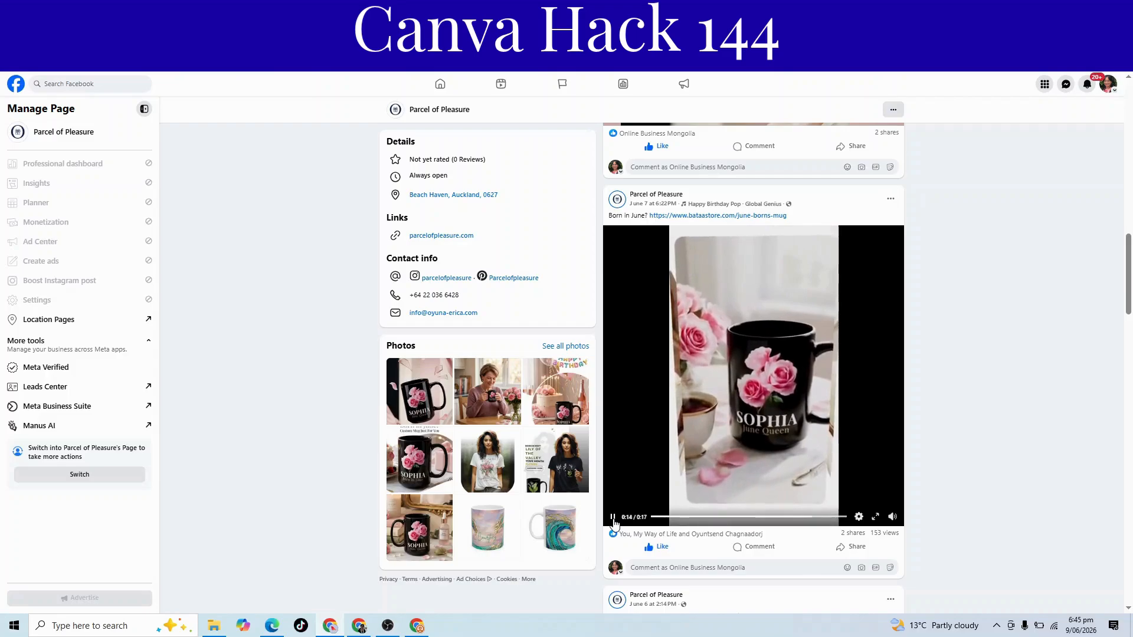
Step: Pause the June birthday mug video on the Parcel of Pleasure Facebook page and look at the post above it
click(614, 518)
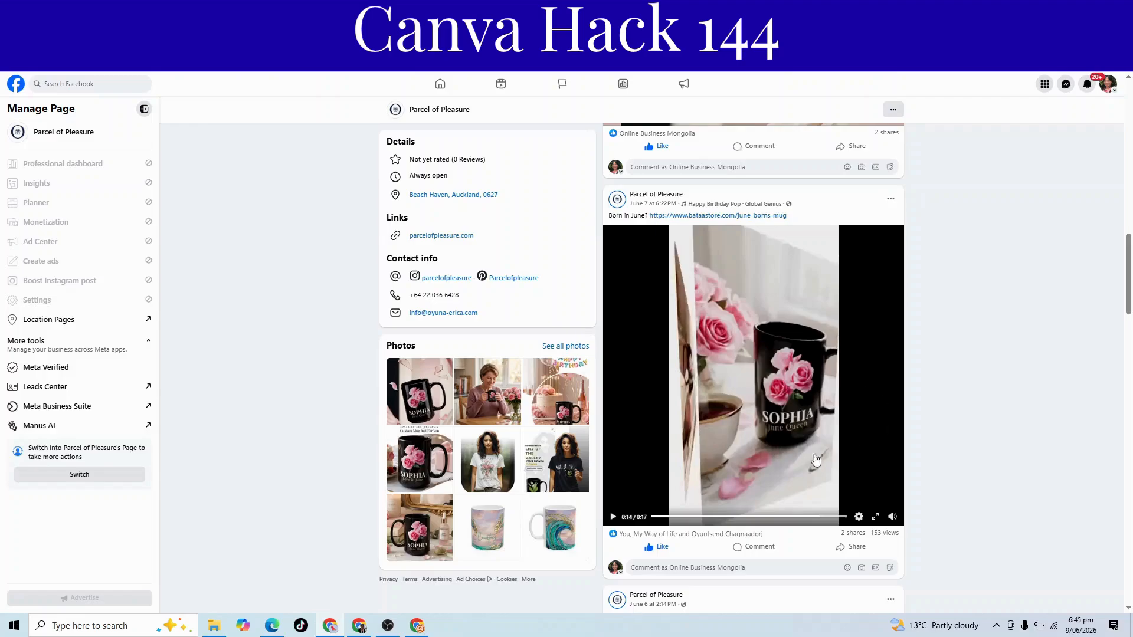
scroll(816, 459, up, 7)
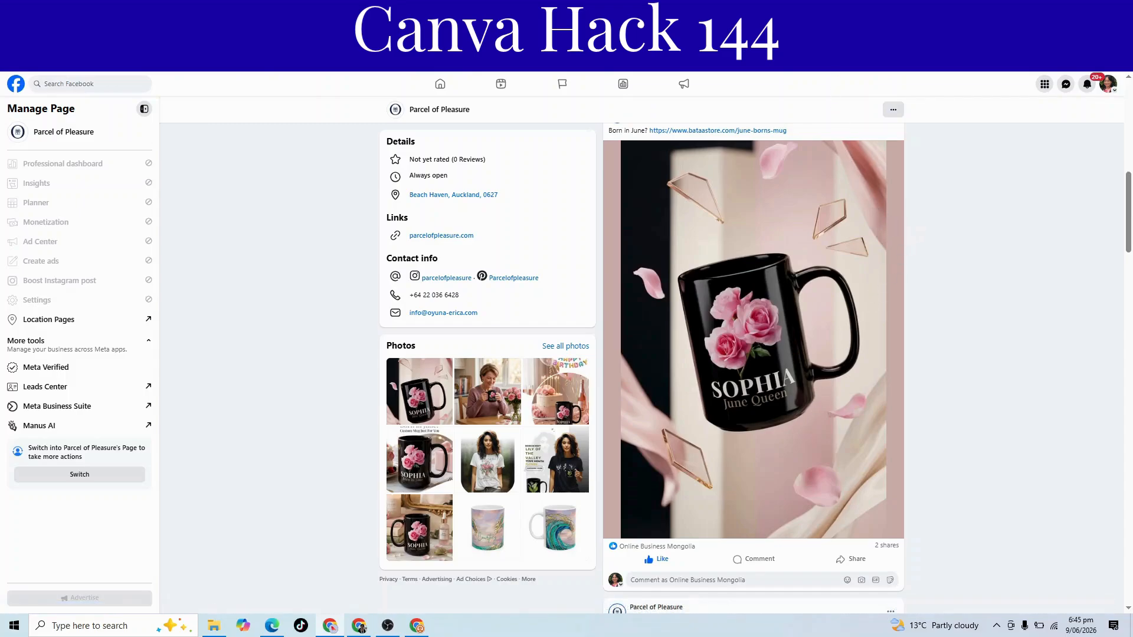
Step: Switch to the Canva Hack design in Canva and look over the sample pages 82 and 83
click(850, 59)
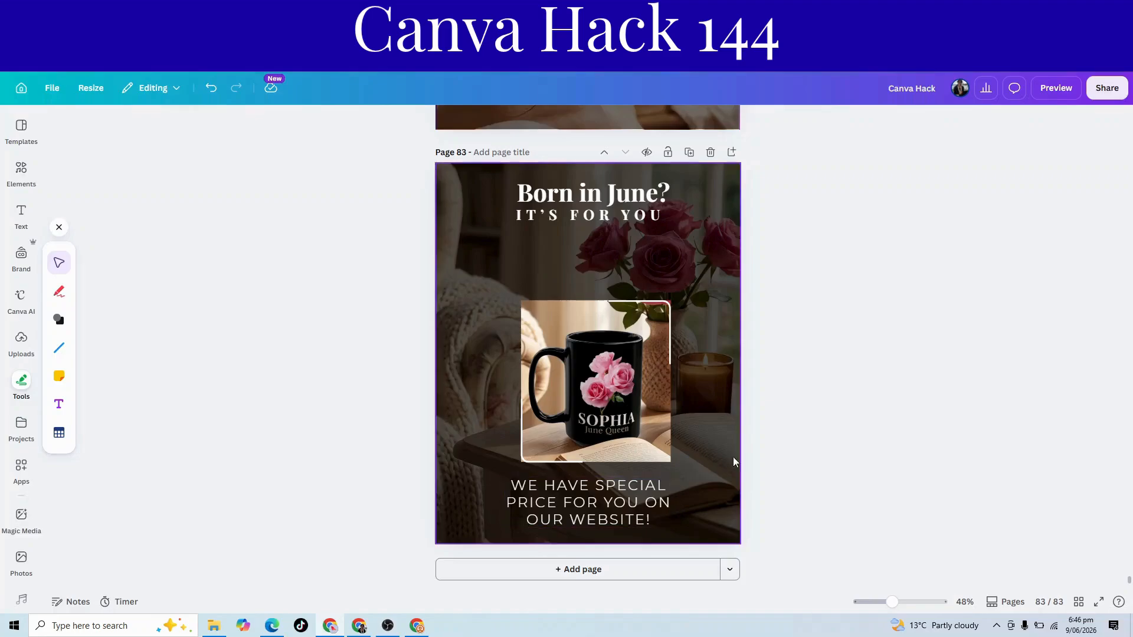
scroll(733, 456, up, 7)
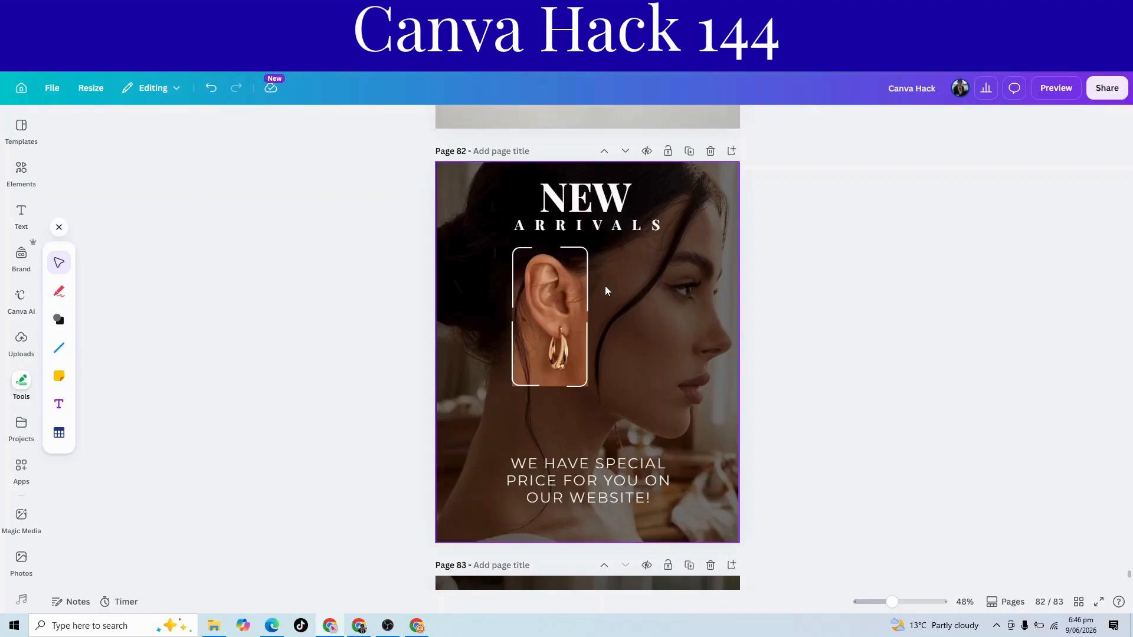
scroll(669, 397, up, 4)
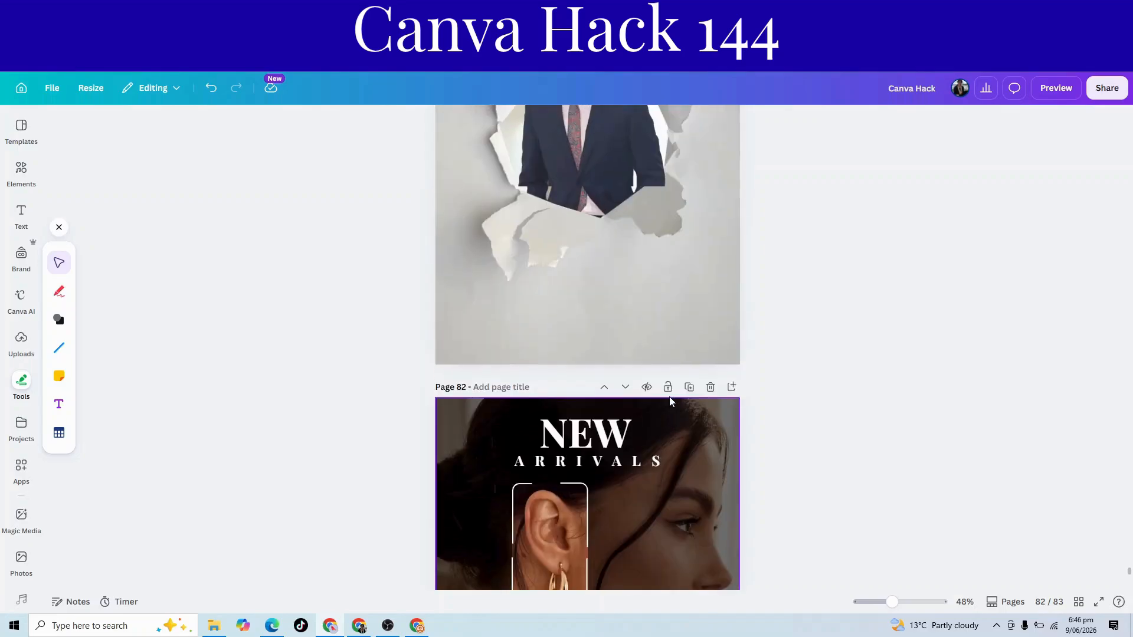
scroll(670, 396, down, 7)
scroll(669, 401, down, 4)
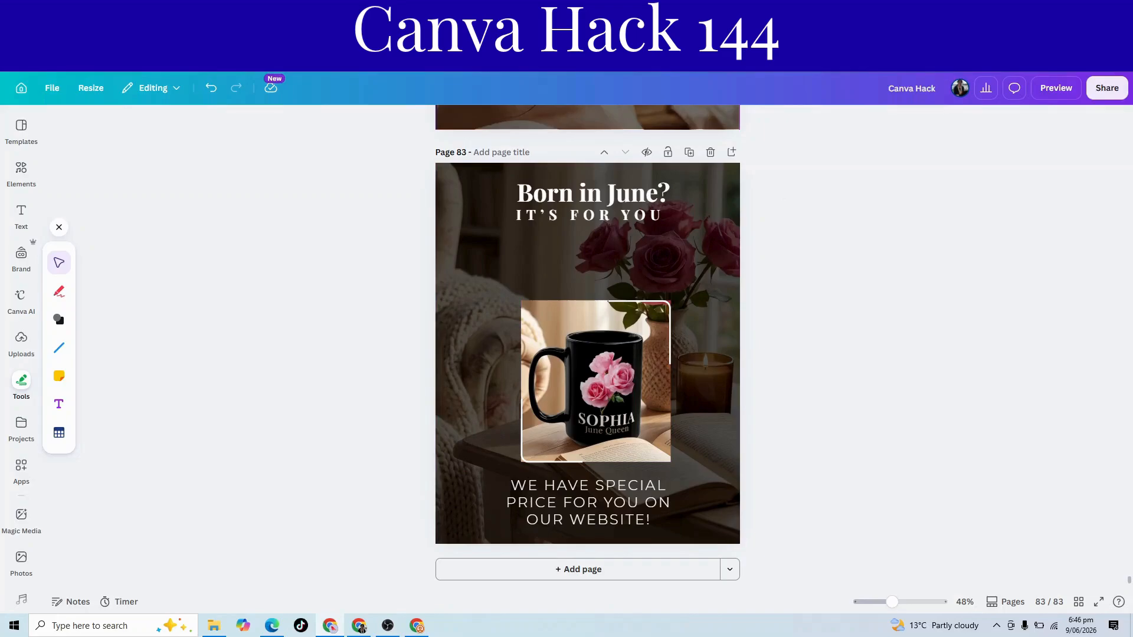
Step: Go to the Canva home page and create a new Instagram Reel video design
key(ctrl+Tab)
scroll(171, 259, up, 5)
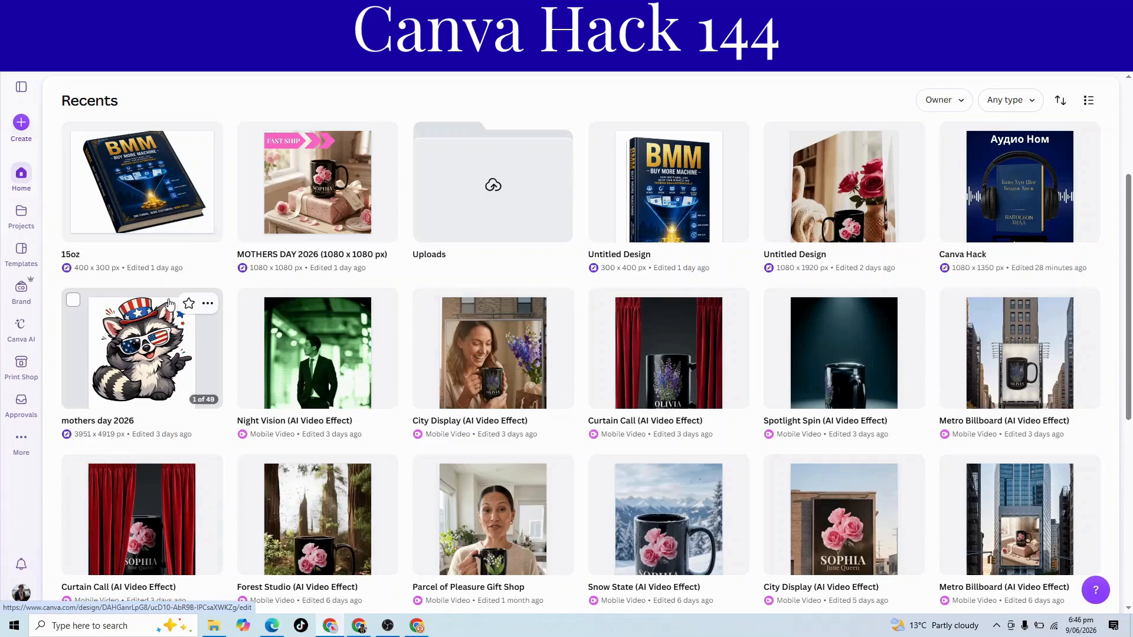
scroll(177, 304, up, 3)
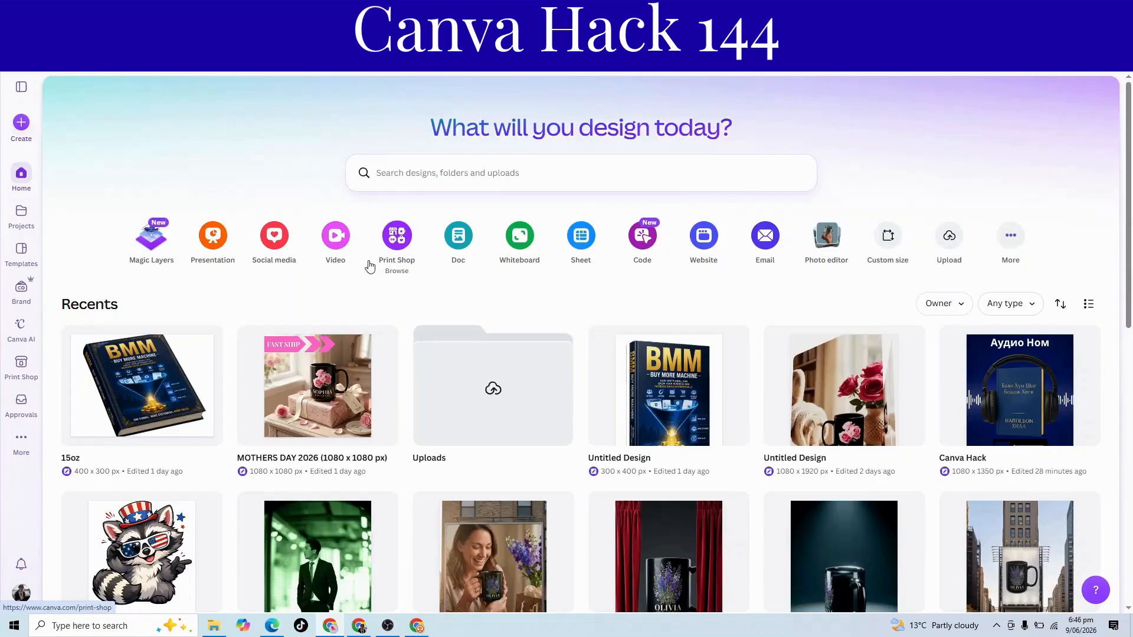
click(335, 239)
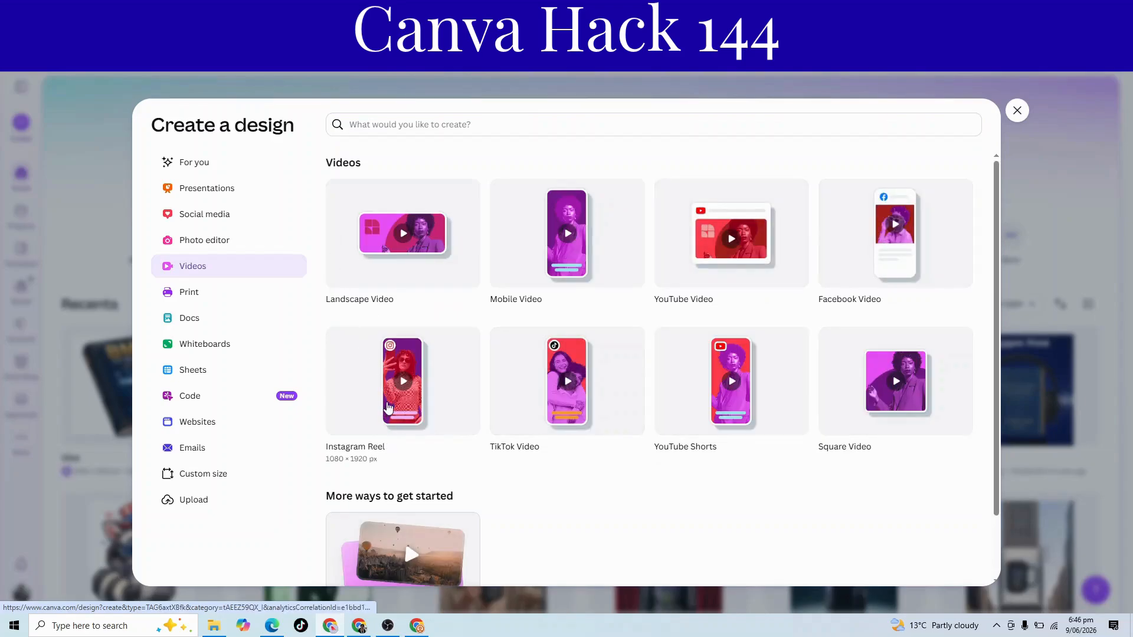
click(388, 412)
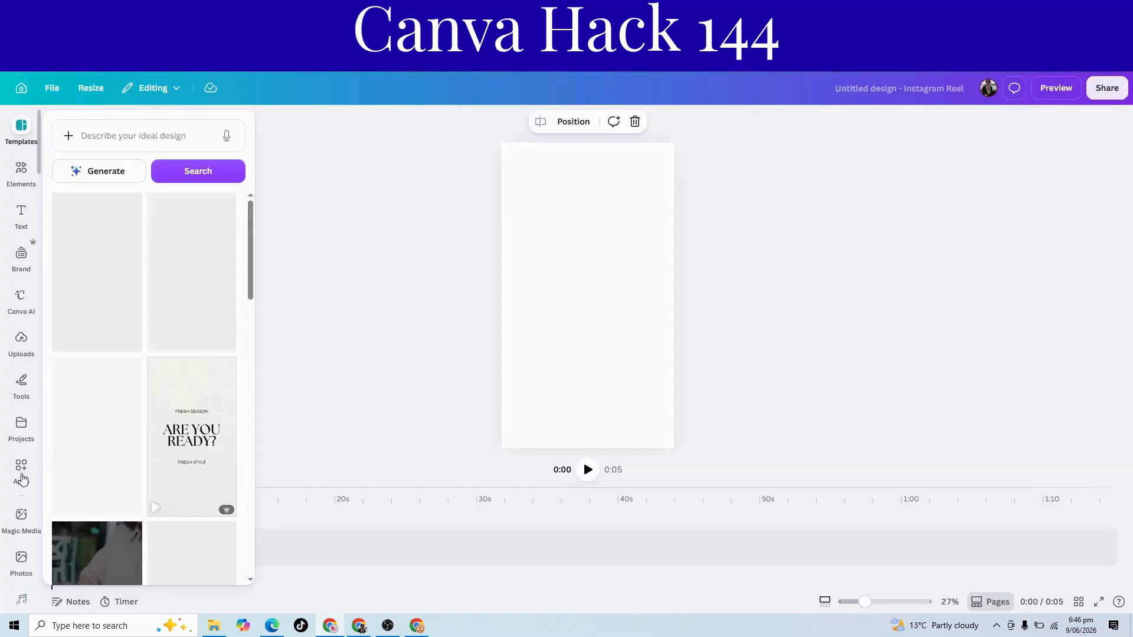
Step: Search the Canva apps for "dep" and open the DepthLoop app
click(21, 469)
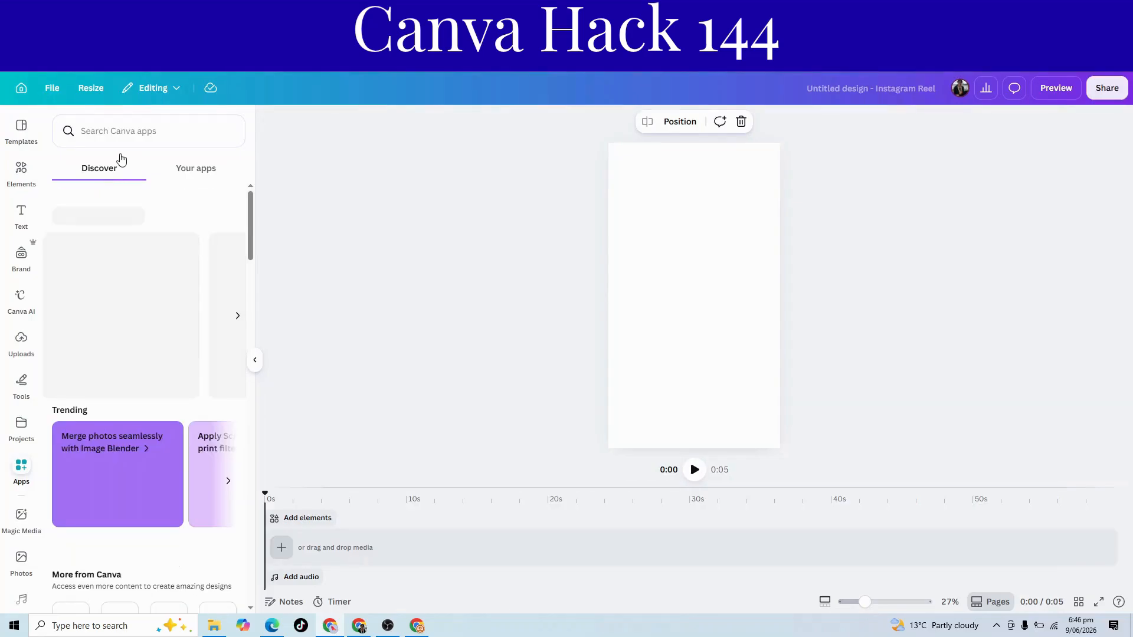
click(125, 135)
text(dep)
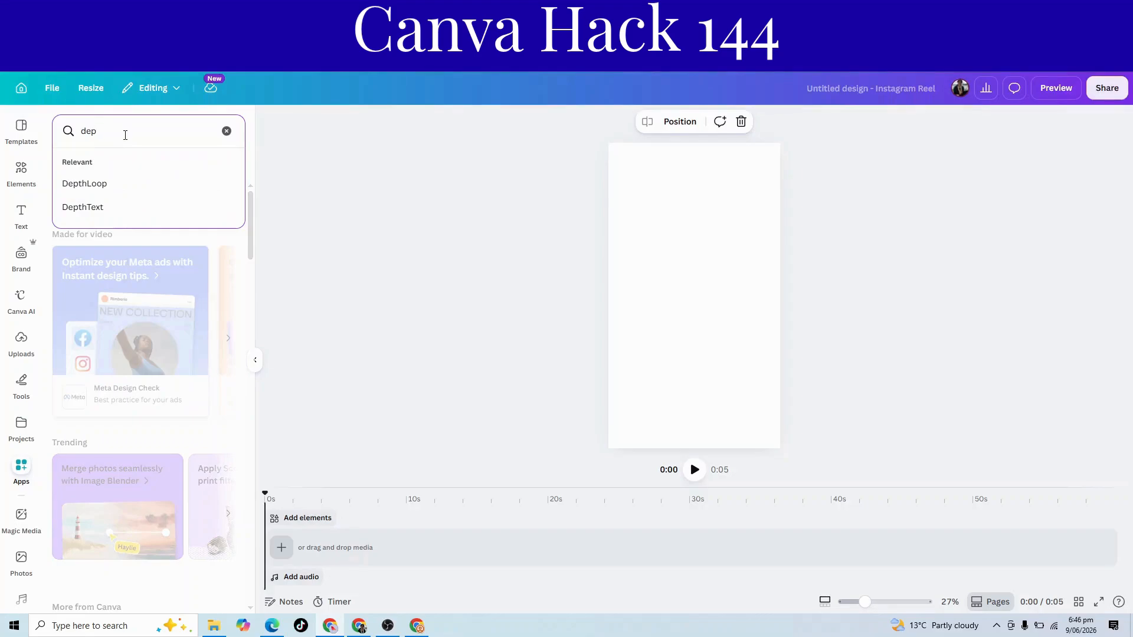
click(83, 184)
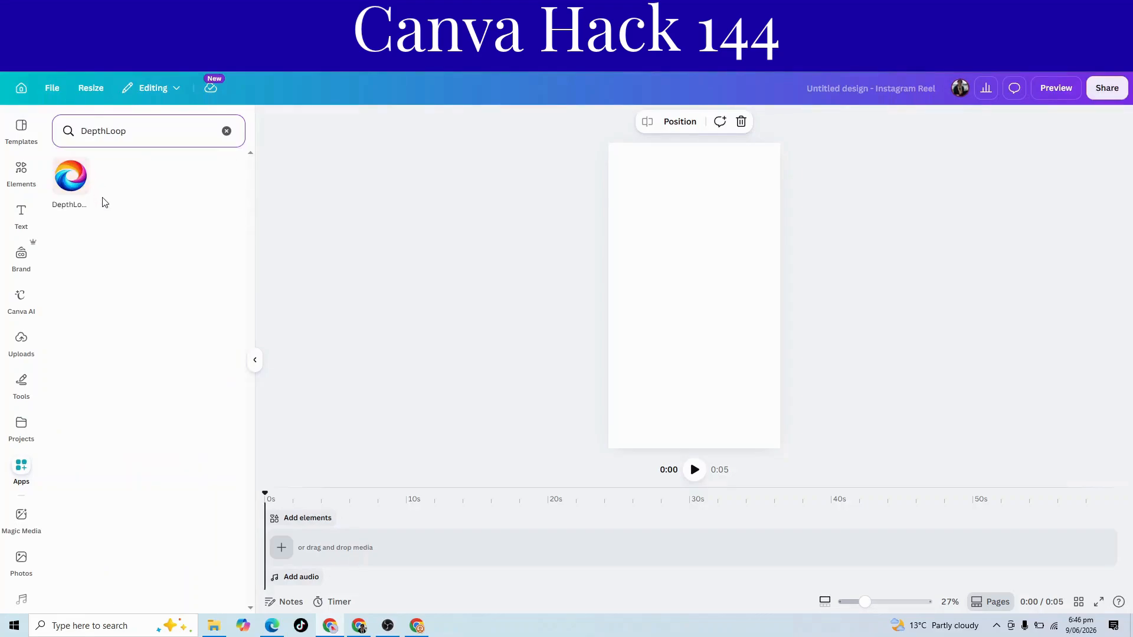
click(70, 177)
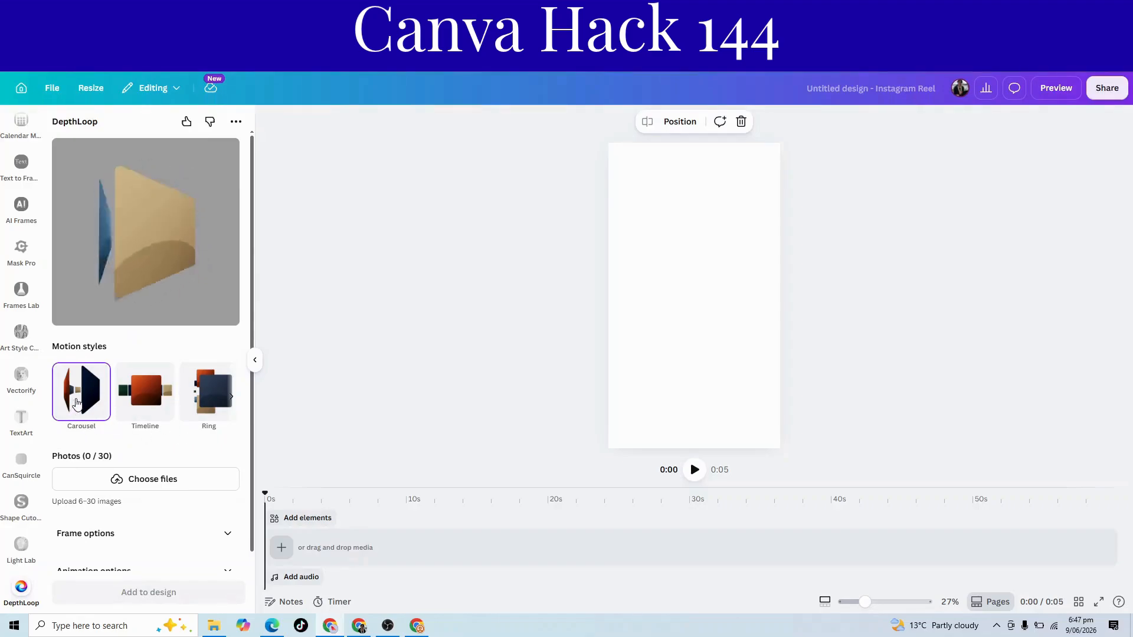
Step: Upload the four mug photos pomelli_photoshoot-1.png through pomelli_photoshoot-4.png to DepthLoop
scroll(87, 423, down, 1)
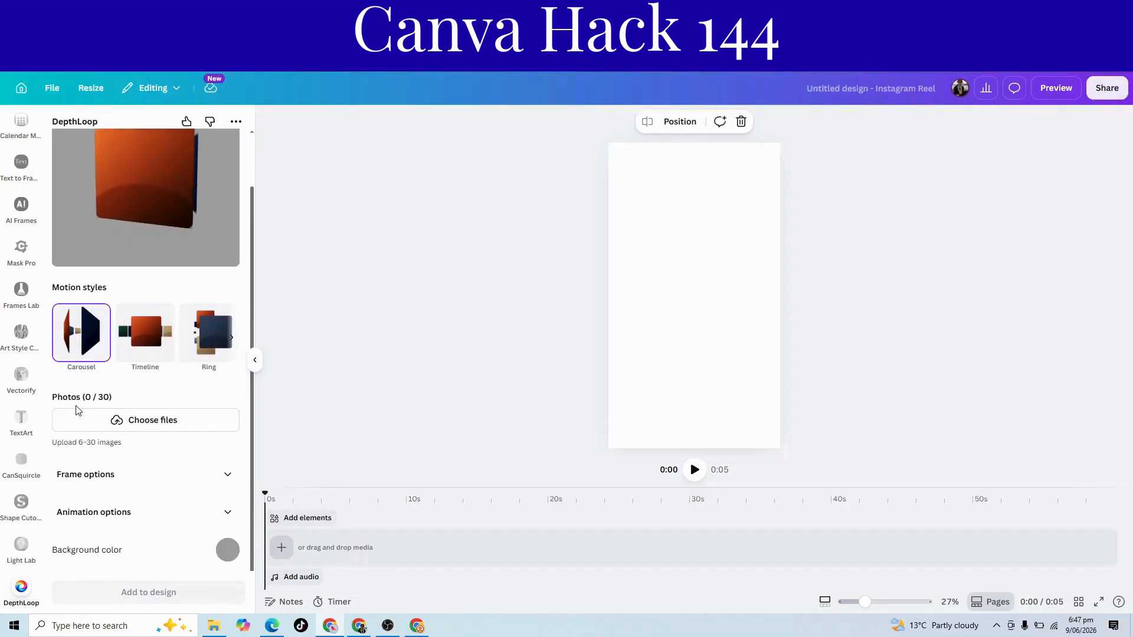
click(126, 425)
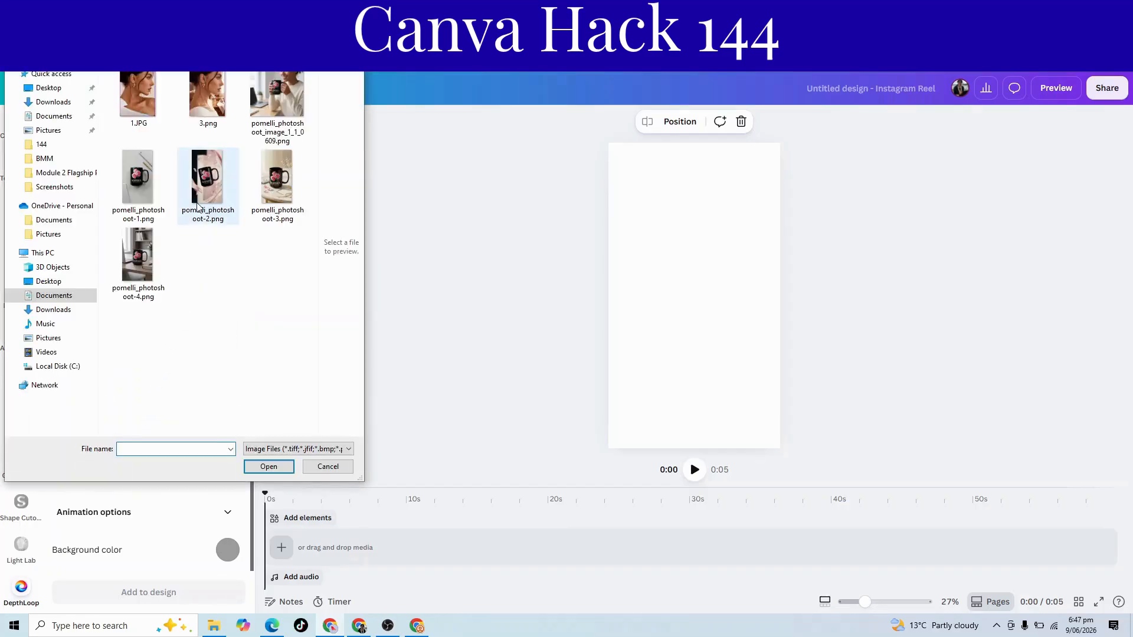
click(139, 194)
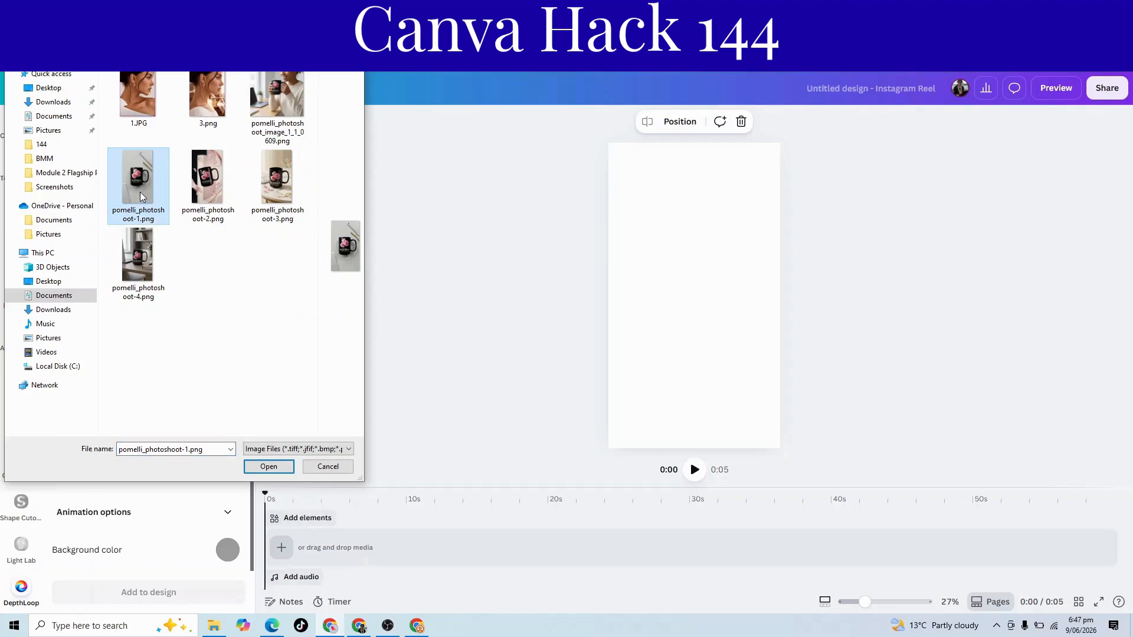
key(shift+Right)
key(shift+Right)
key(shift+Right)
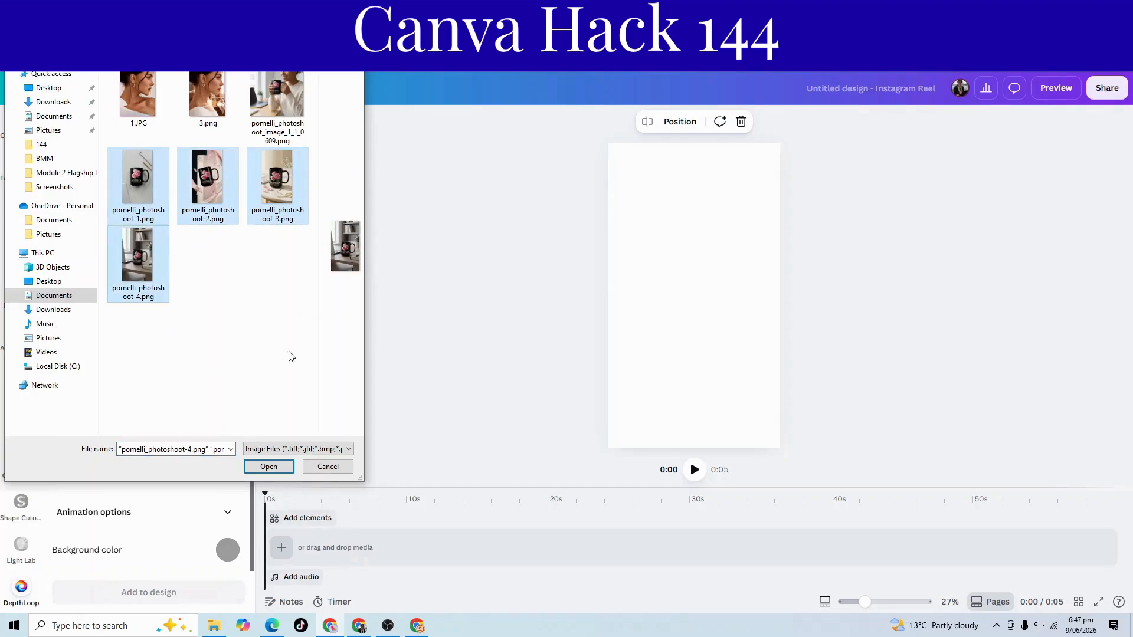
click(272, 470)
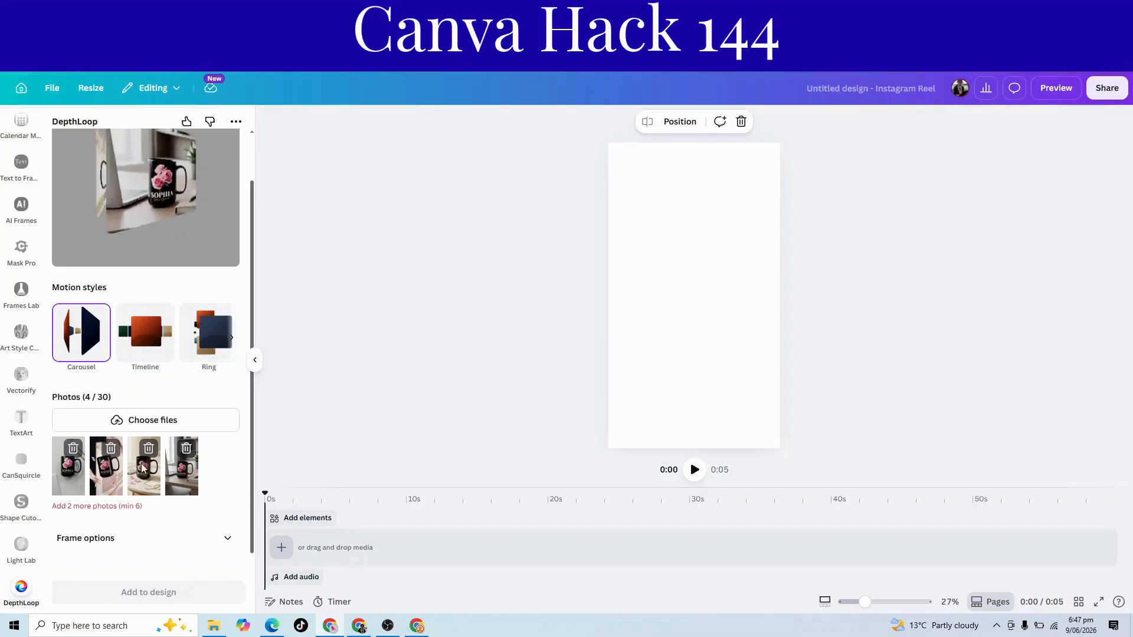
Step: Add pomelli_photoshoot-3.png and pomelli_photoshoot-4.png from New folder to the DepthLoop photos
click(149, 422)
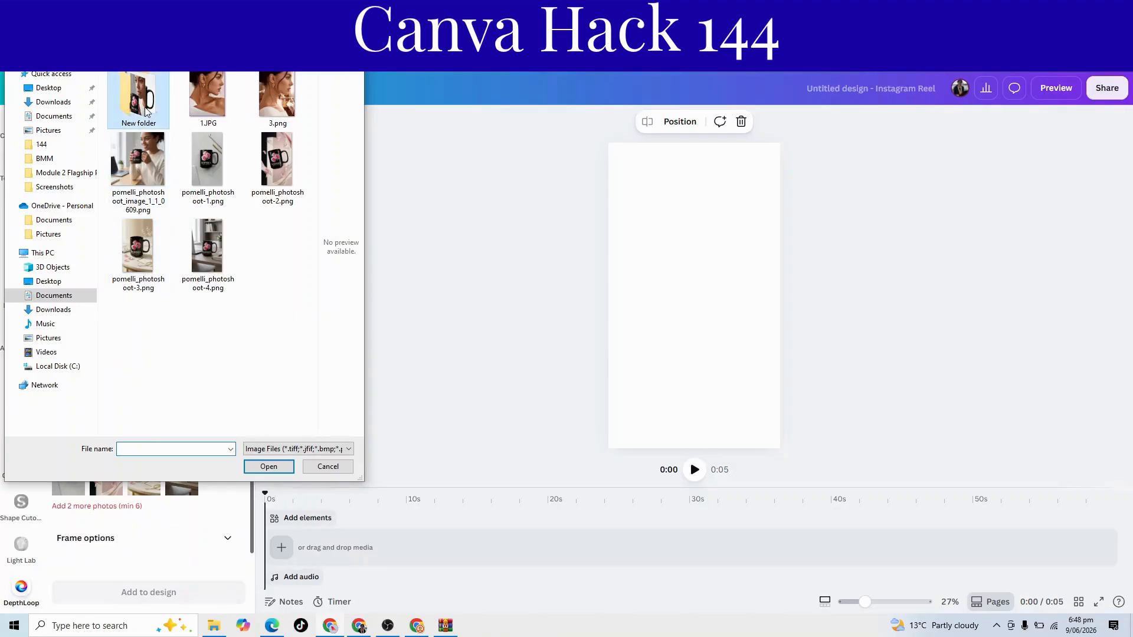
double_click(144, 112)
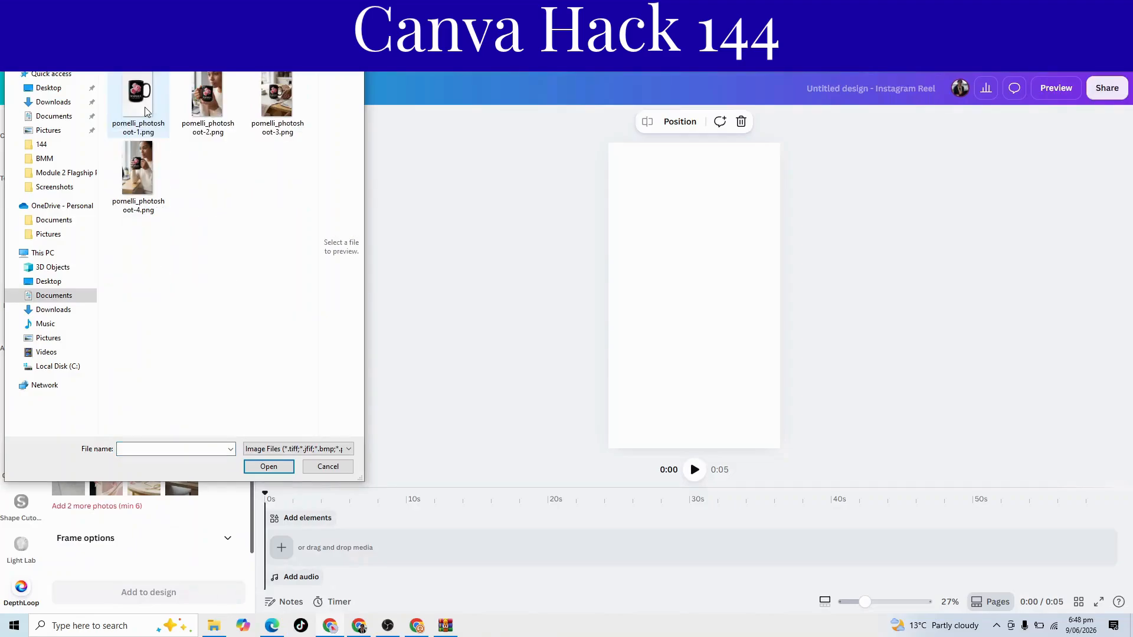
click(282, 114)
key(shift+Right)
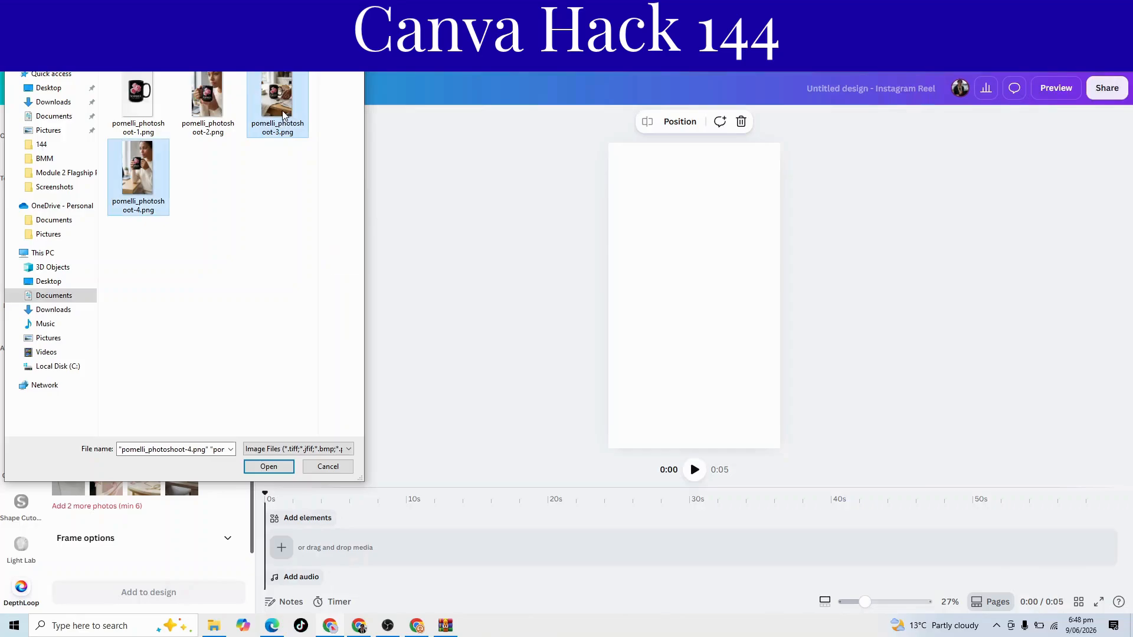
click(269, 466)
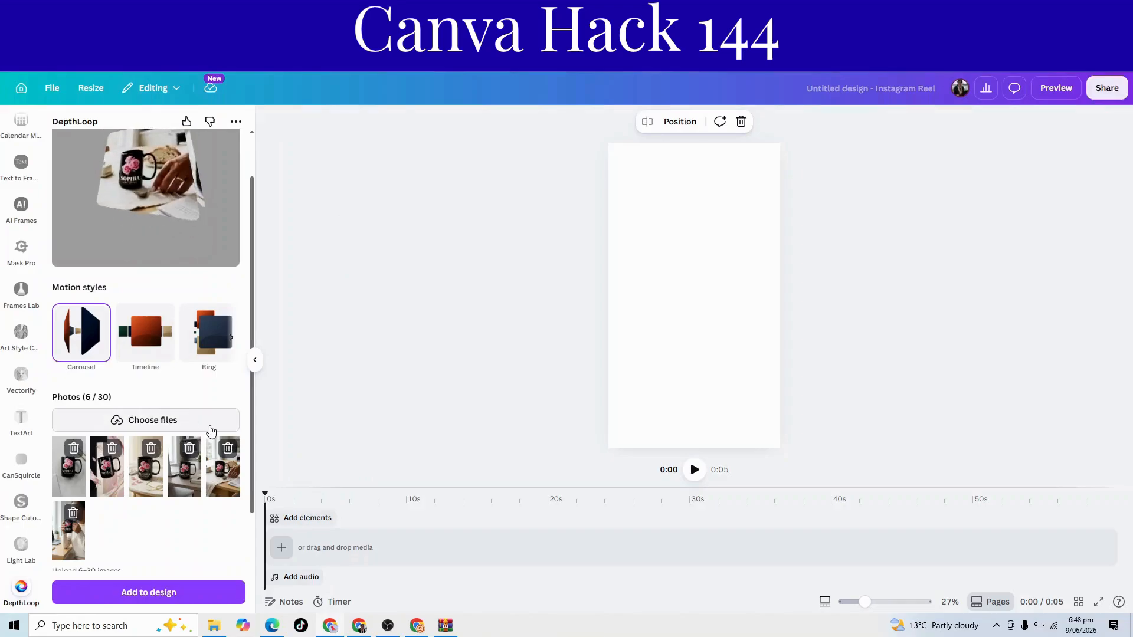
Step: Set the DepthLoop frame ratio to 9:16
scroll(131, 578, down, 2)
scroll(151, 506, down, 1)
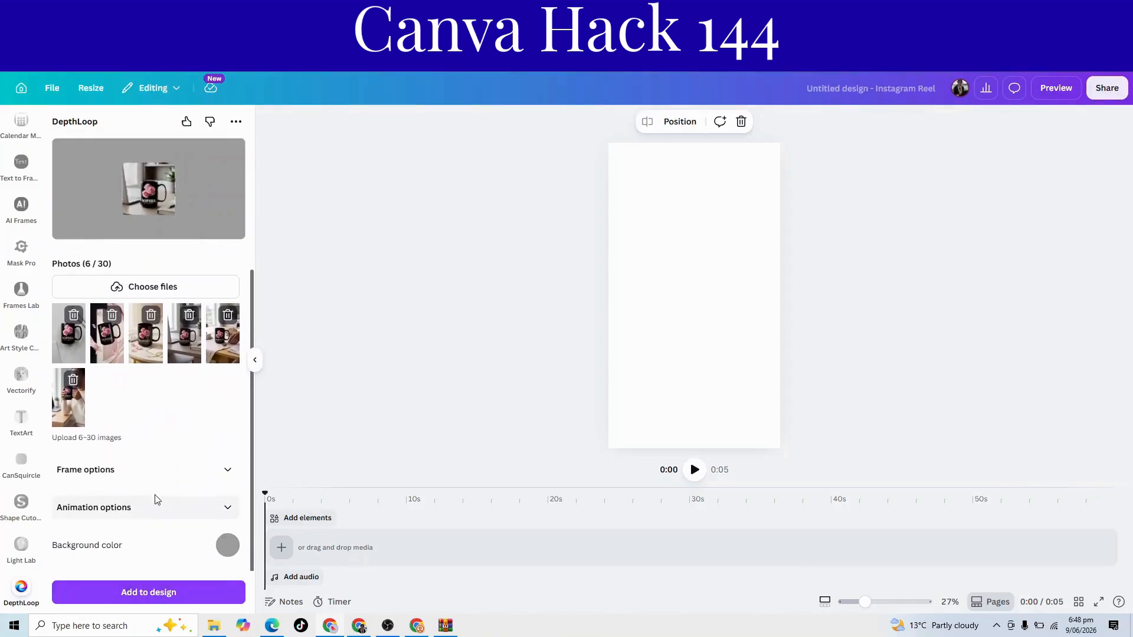
click(228, 472)
scroll(182, 407, down, 3)
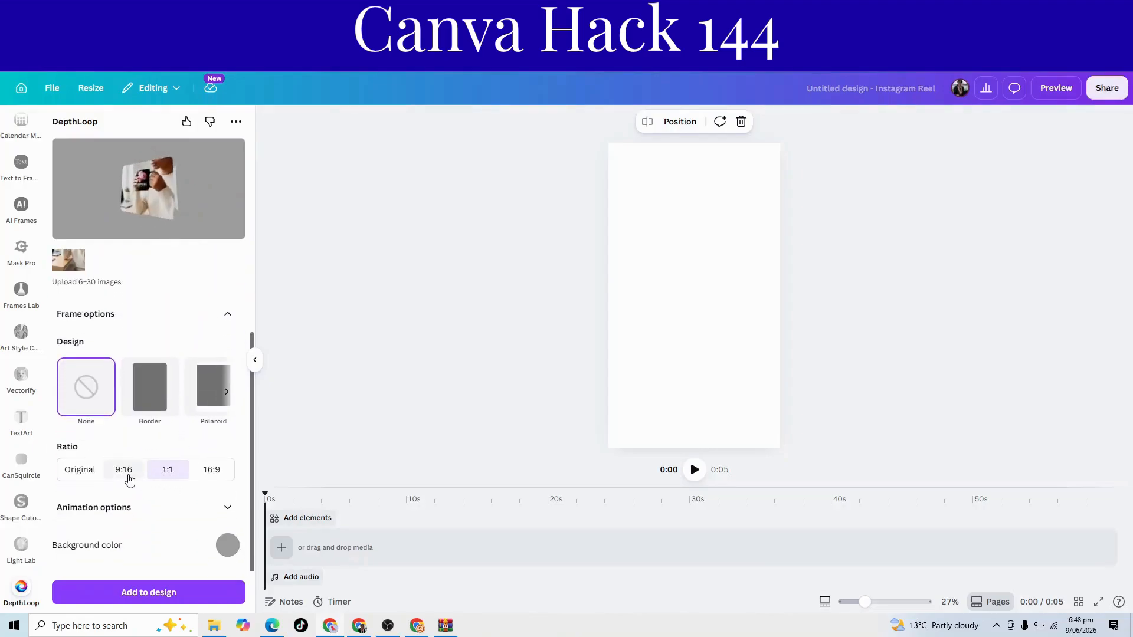
click(125, 472)
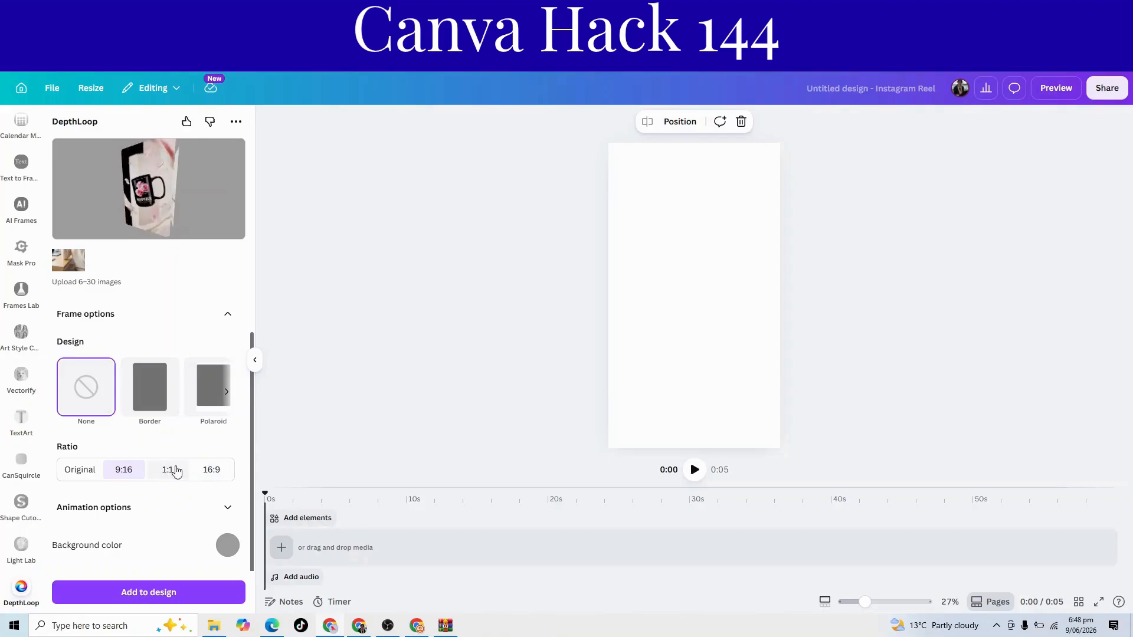
Step: Set the DepthLoop background color to the off-white #F4EFEF
click(228, 546)
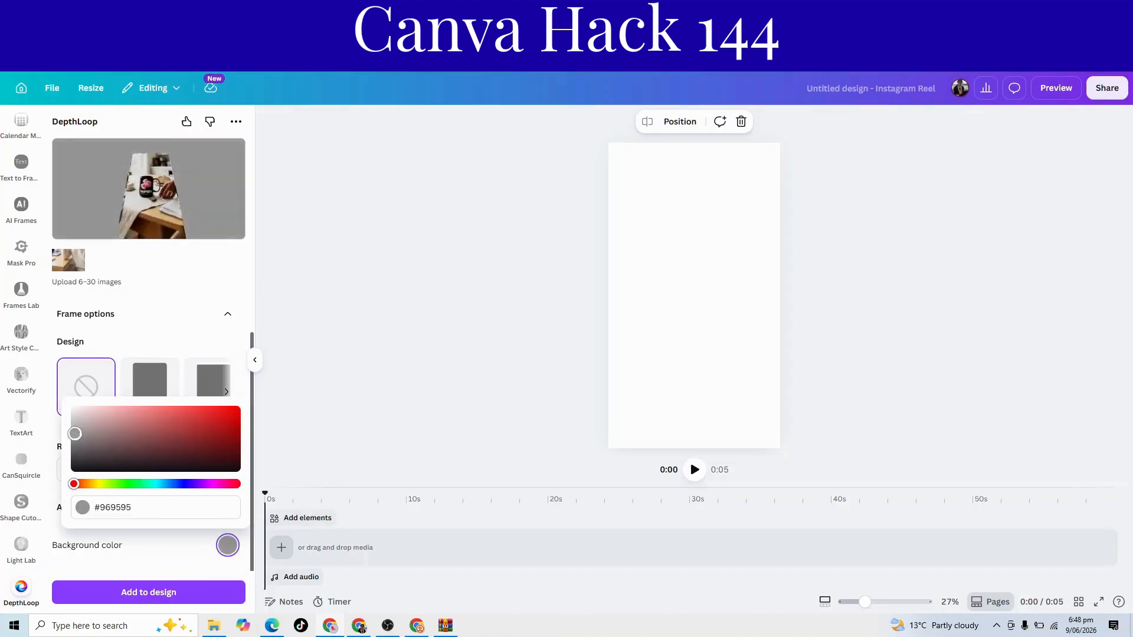
drag(74, 433, 77, 412)
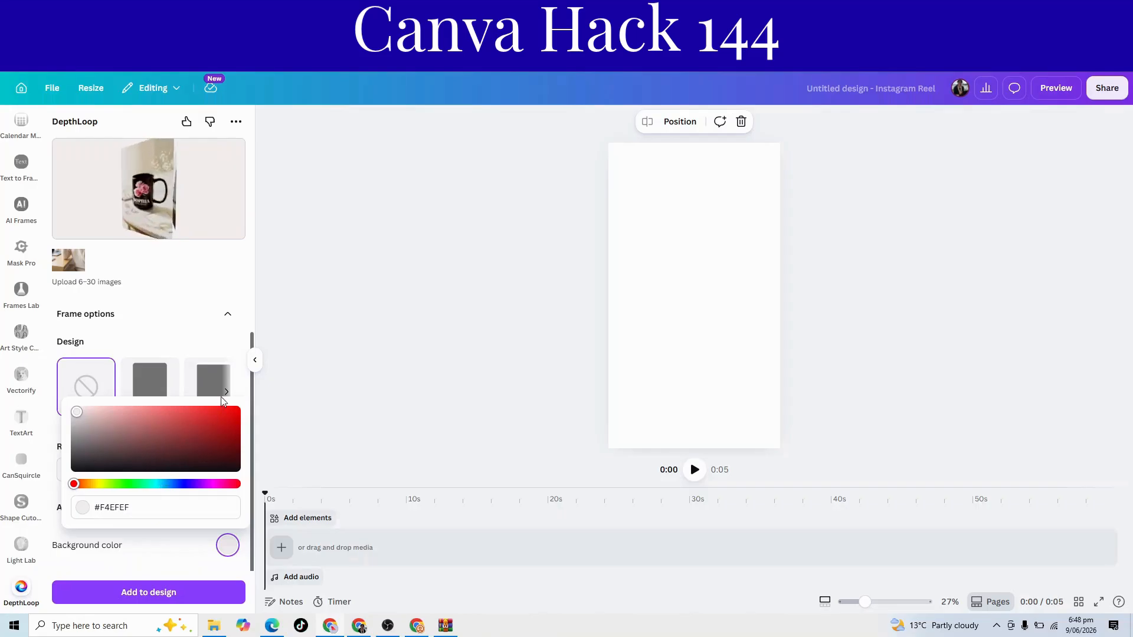
click(191, 337)
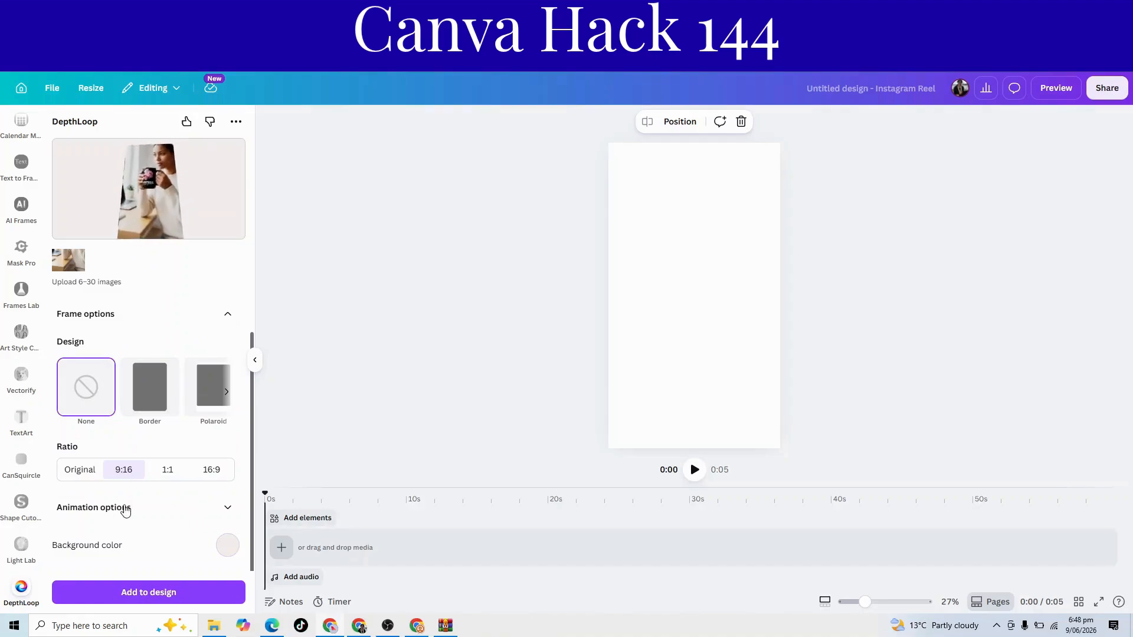
Step: Set the DepthLoop animation zoom to 0.95 and add the animation to the design
click(225, 510)
scroll(203, 519, down, 2)
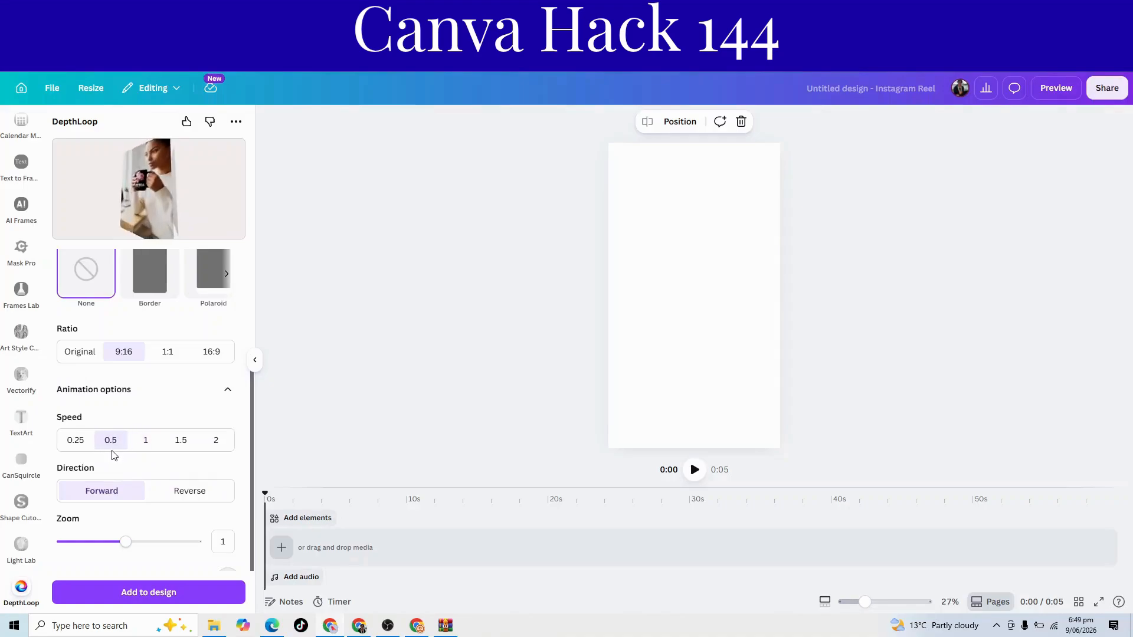
scroll(128, 481, down, 1)
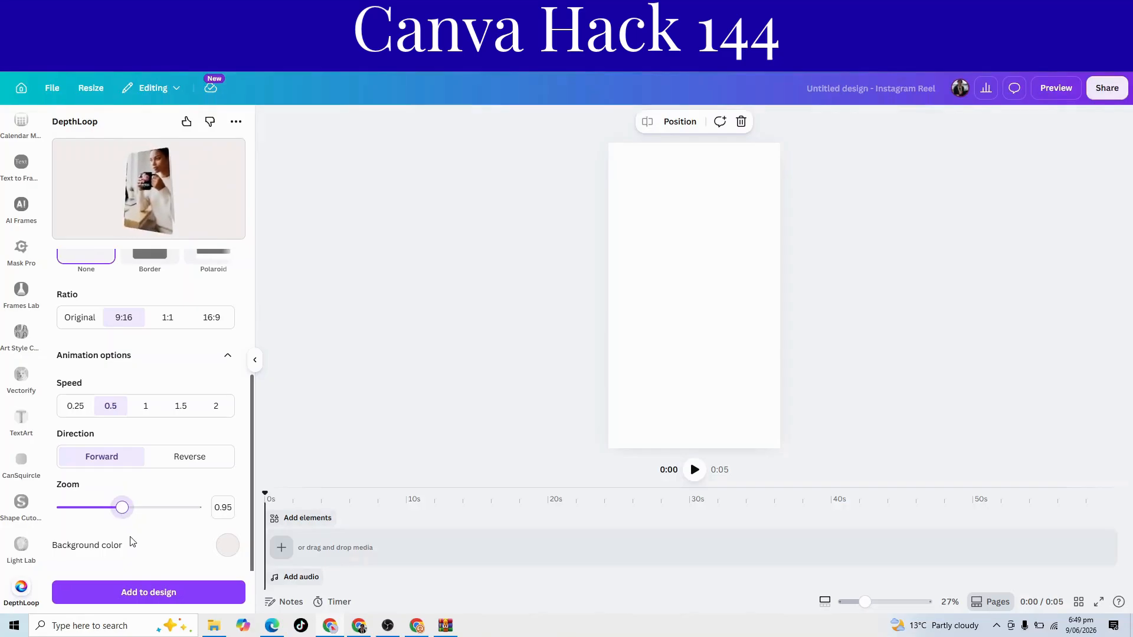
click(146, 597)
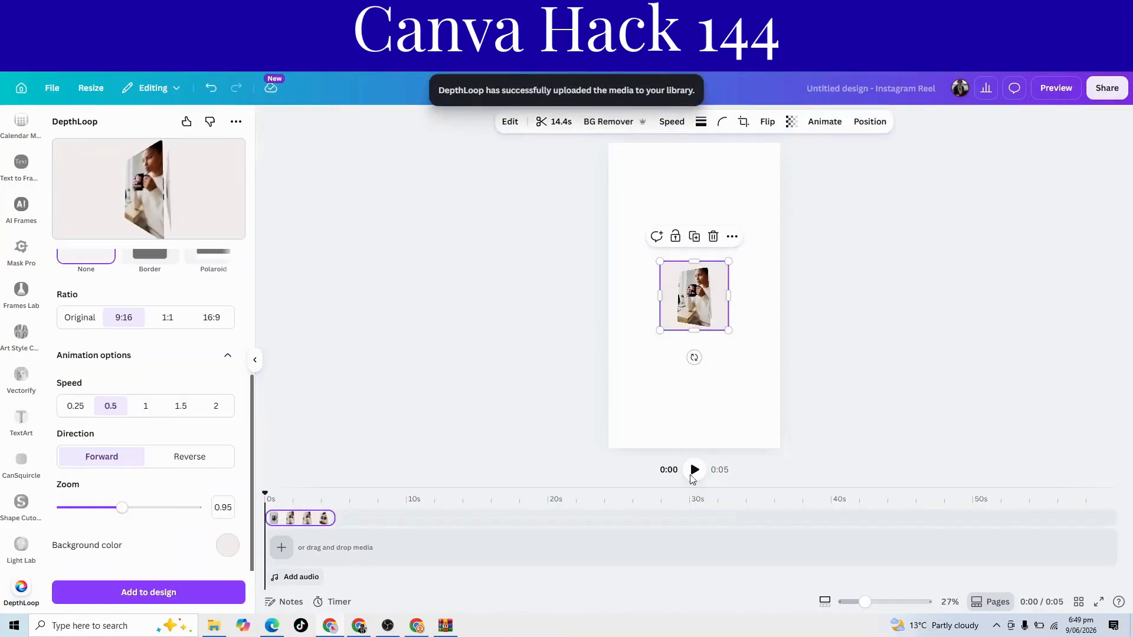
Step: Enlarge the DepthLoop animation and centre it so that it covers the whole Reel page
drag(709, 314, 742, 359)
drag(702, 248, 687, 281)
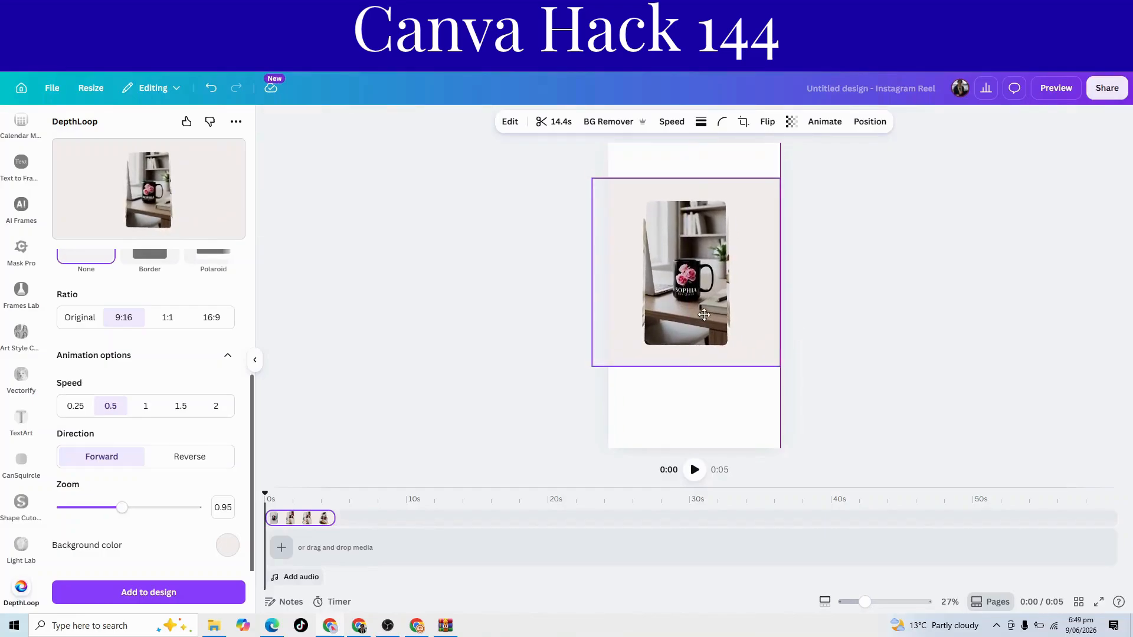
drag(779, 344, 868, 455)
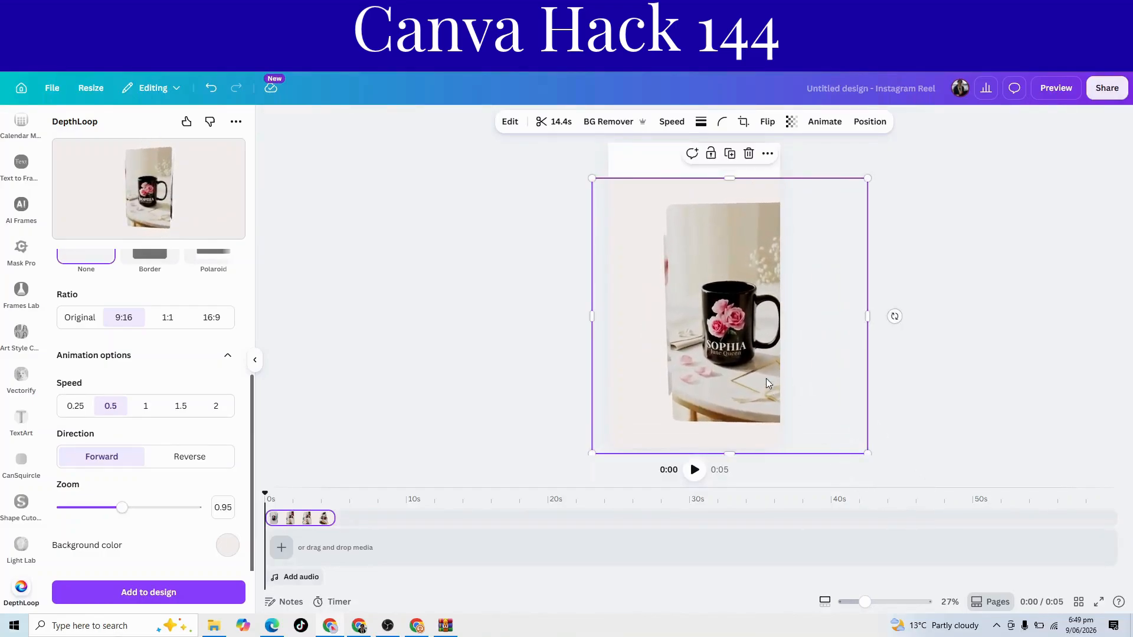
drag(737, 362, 697, 328)
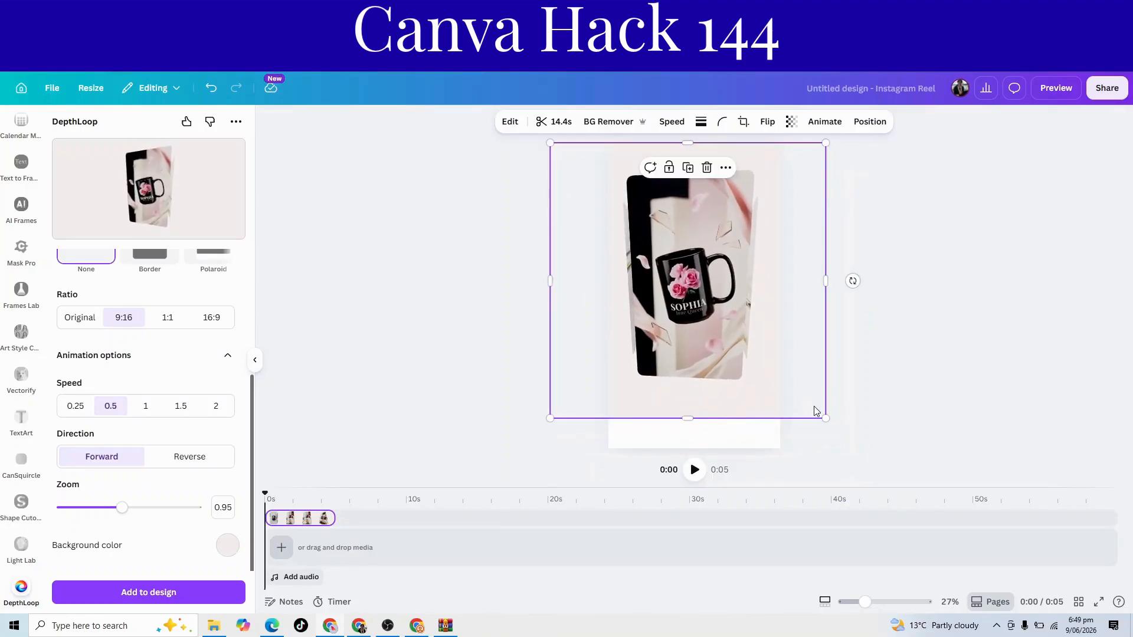
drag(827, 418, 796, 397)
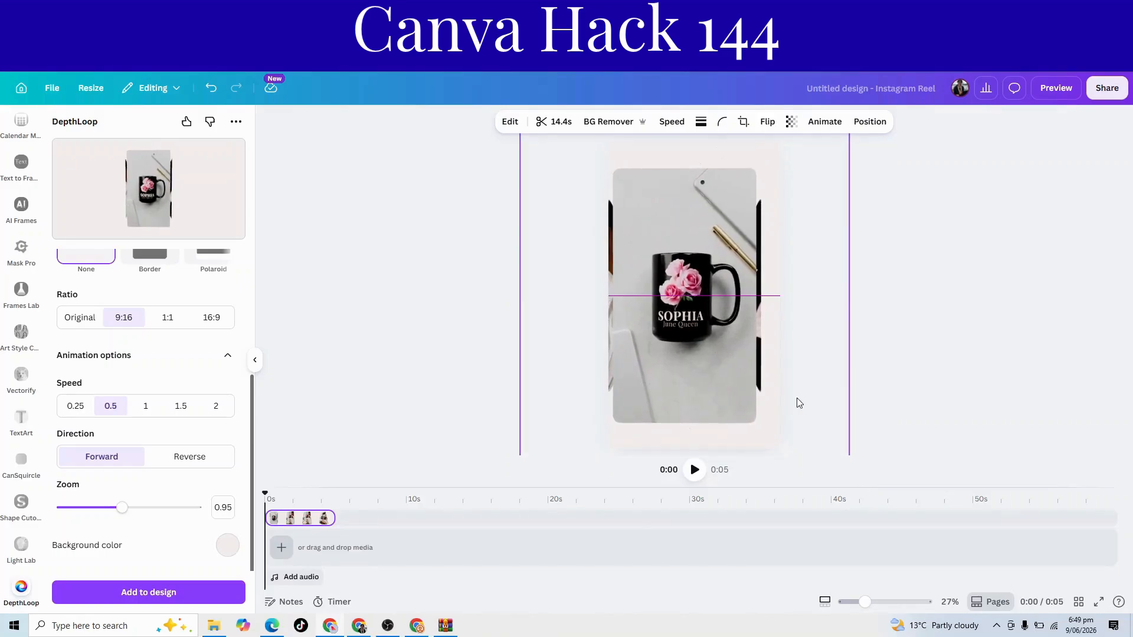
click(902, 418)
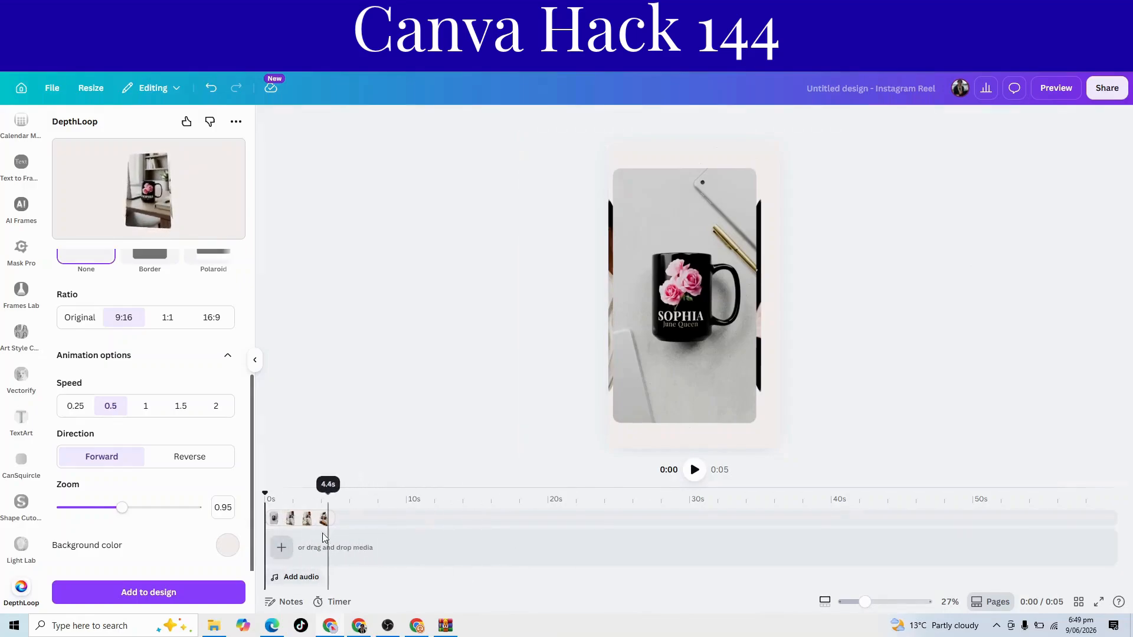
Step: Preview the Reel's rotating photo animation full screen and return to the editor
click(1056, 88)
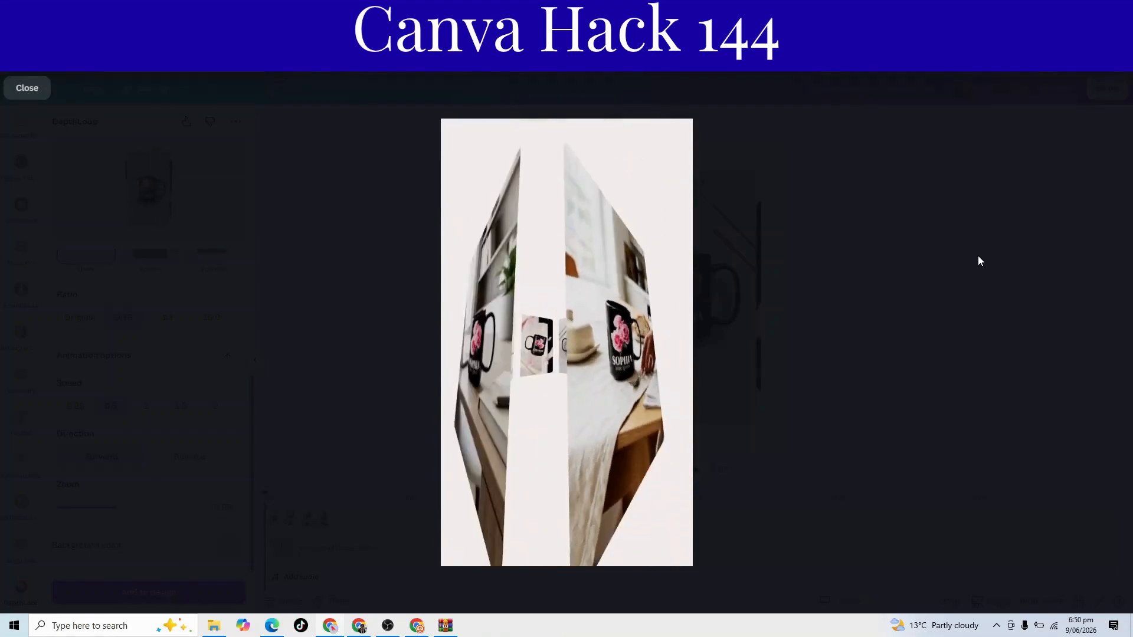
click(18, 89)
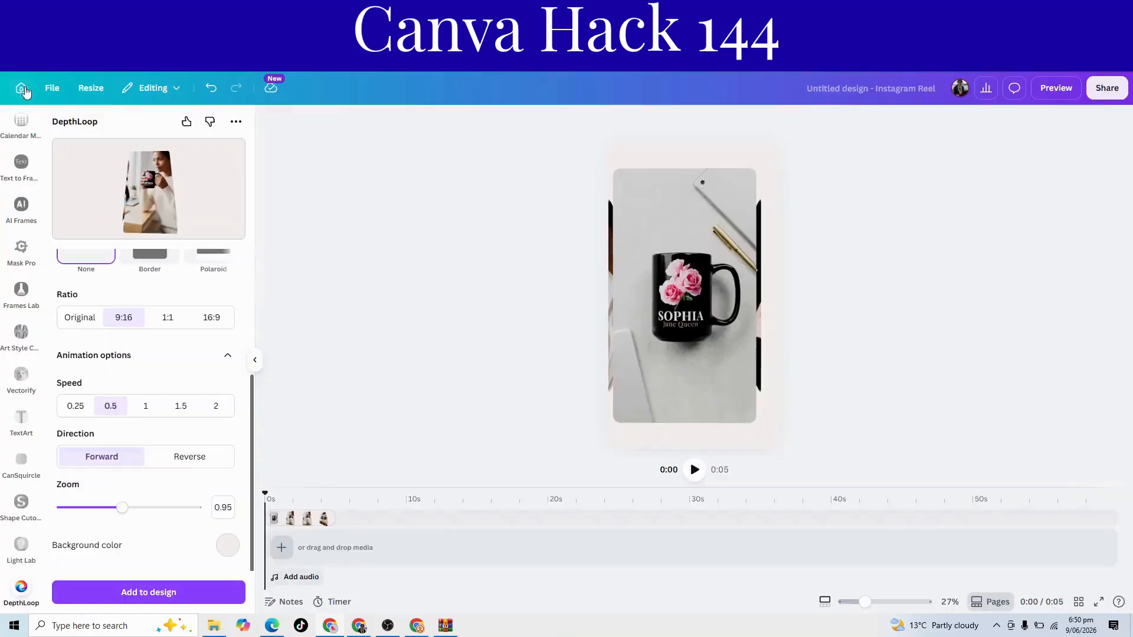
click(294, 579)
click(382, 443)
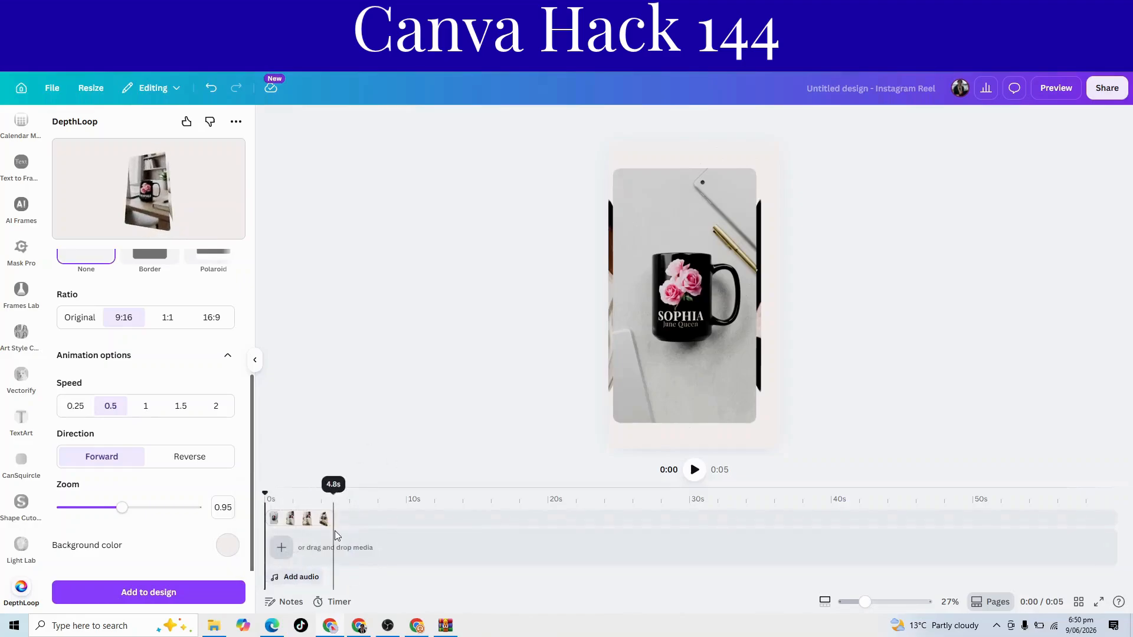
click(289, 519)
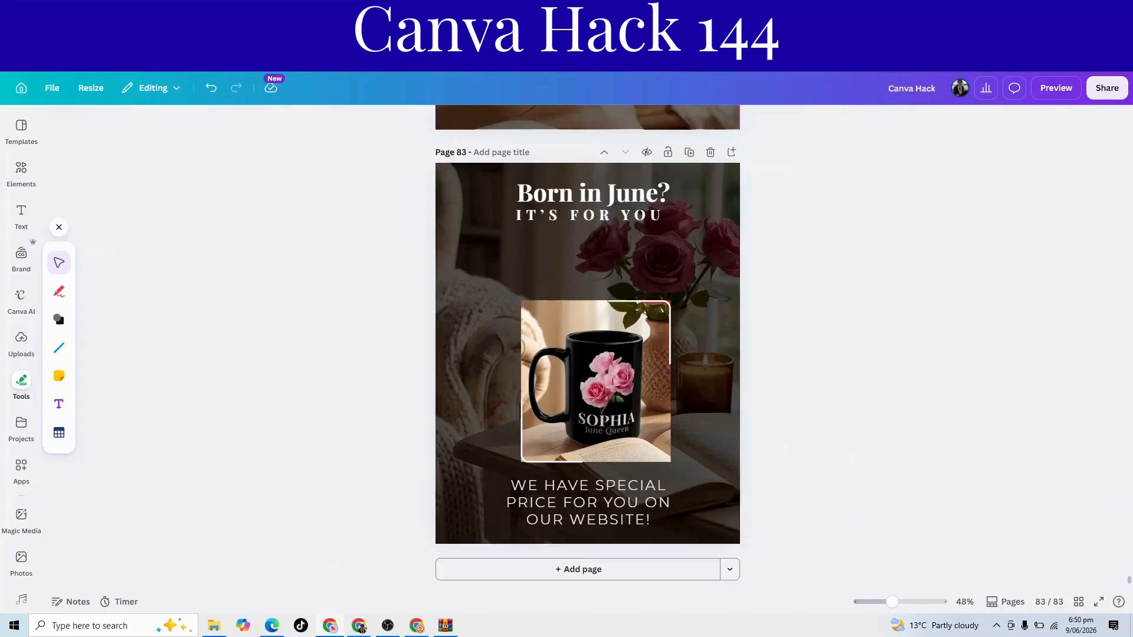
Step: Add a blank page after page 83 in the Canva Hack design
click(647, 568)
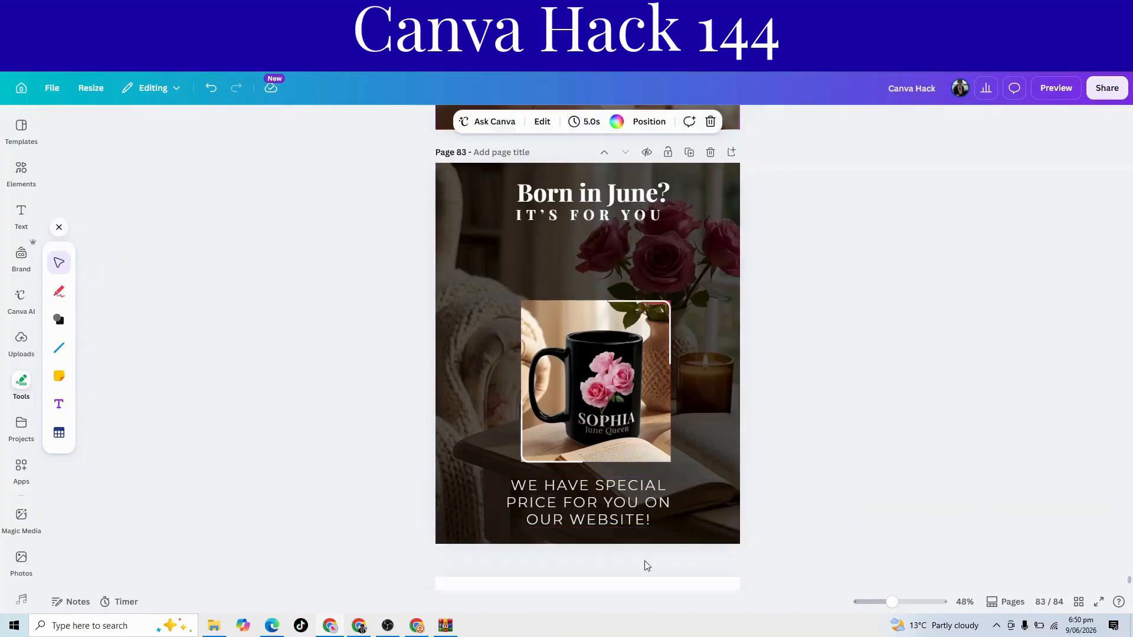
scroll(645, 410, up, 3)
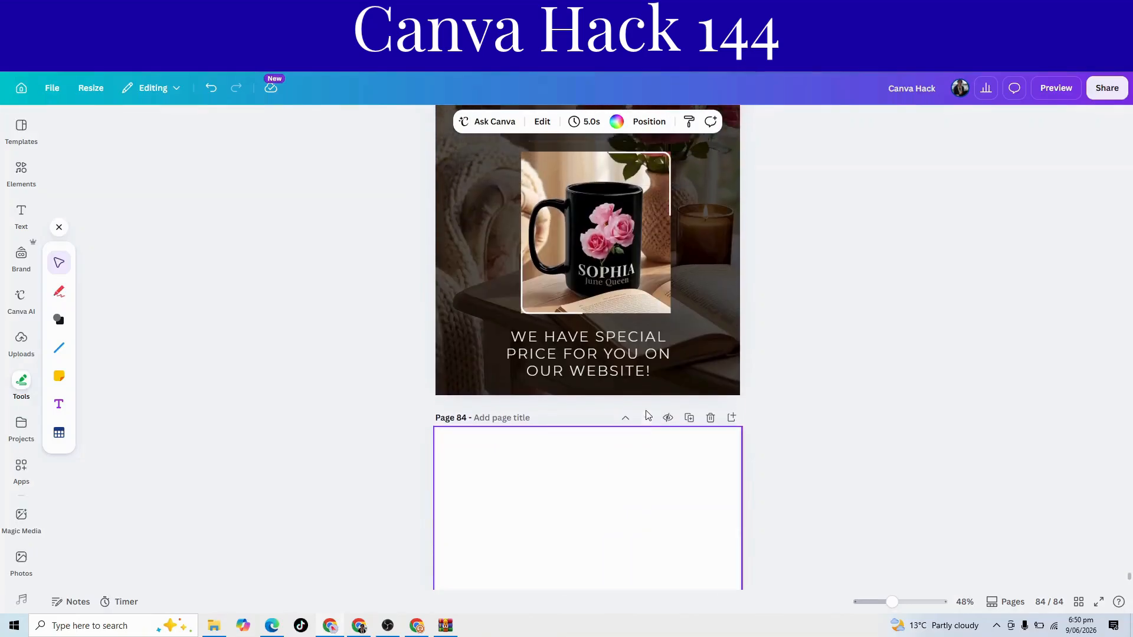
scroll(645, 410, down, 7)
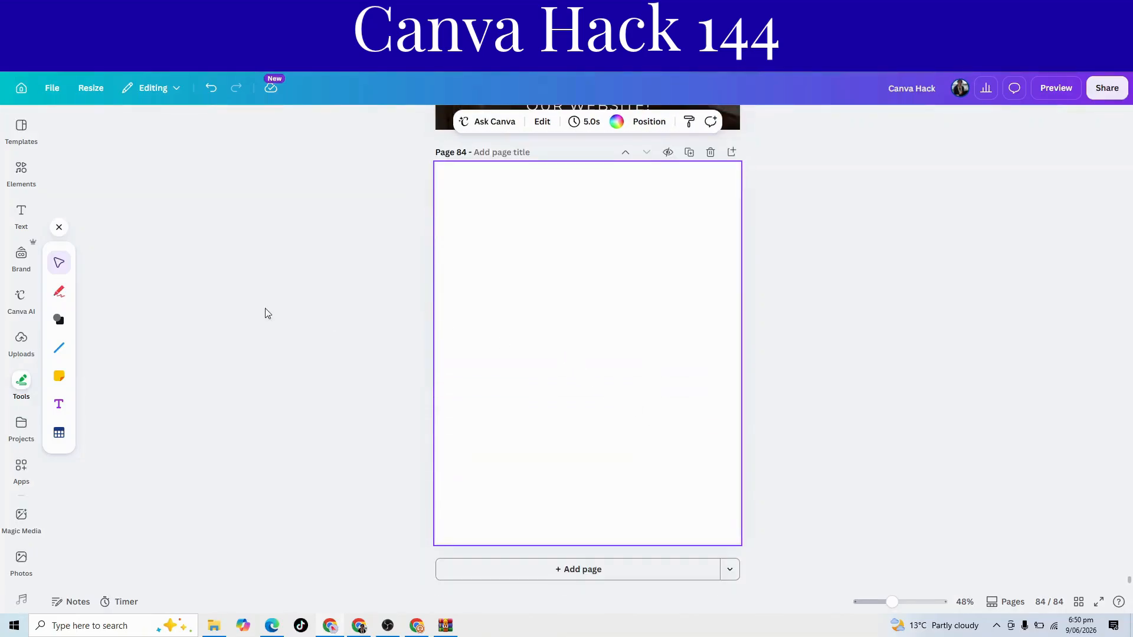
Step: Insert the uploaded photo of the mug with armchair and roses on page 84 and enlarge it to cover the page
click(13, 358)
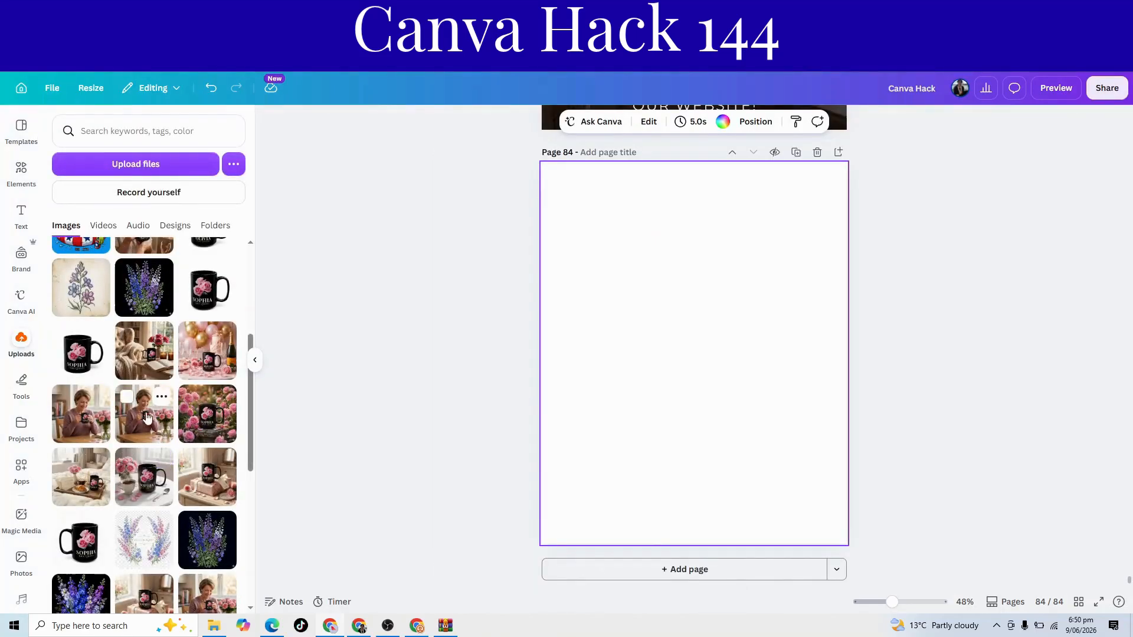
click(161, 334)
drag(762, 332, 867, 224)
drag(719, 325, 430, 591)
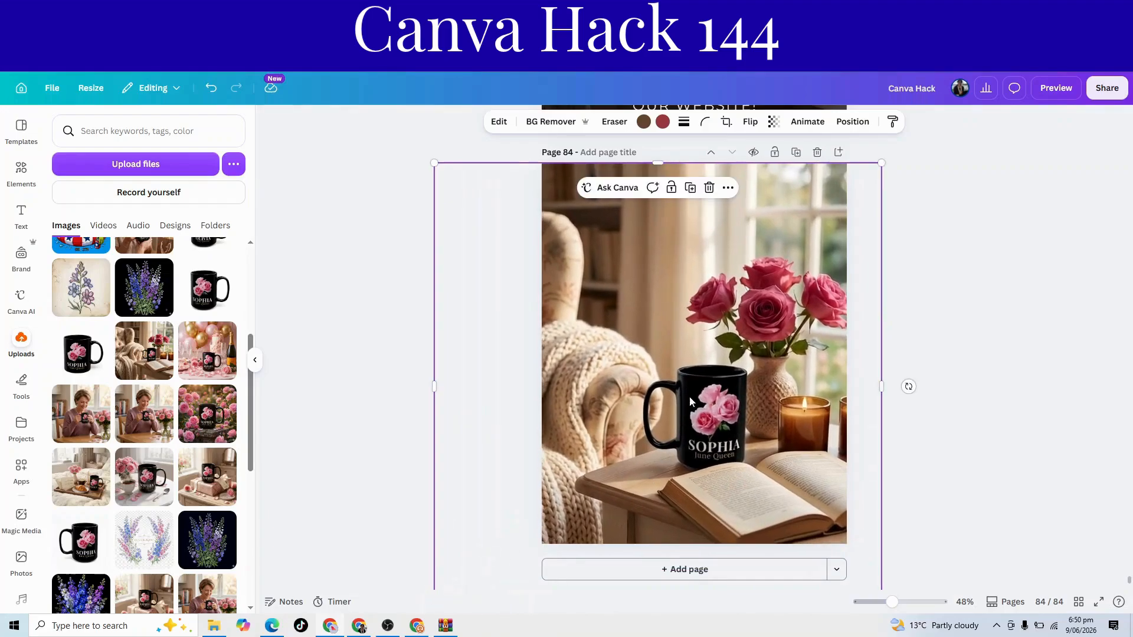
drag(727, 402, 769, 305)
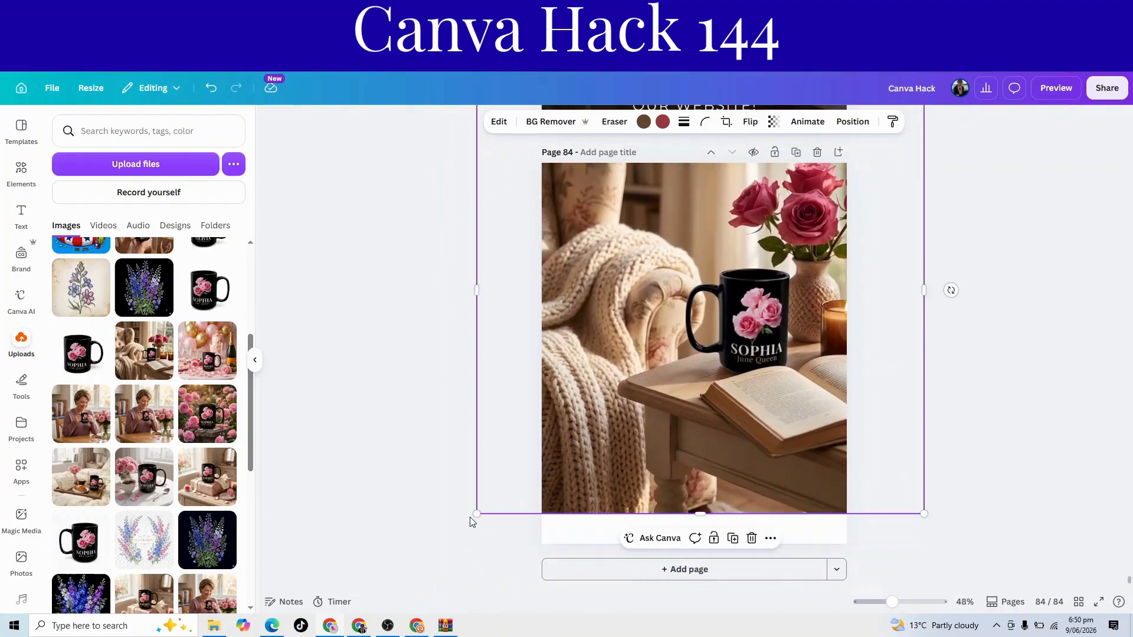
drag(471, 521, 396, 571)
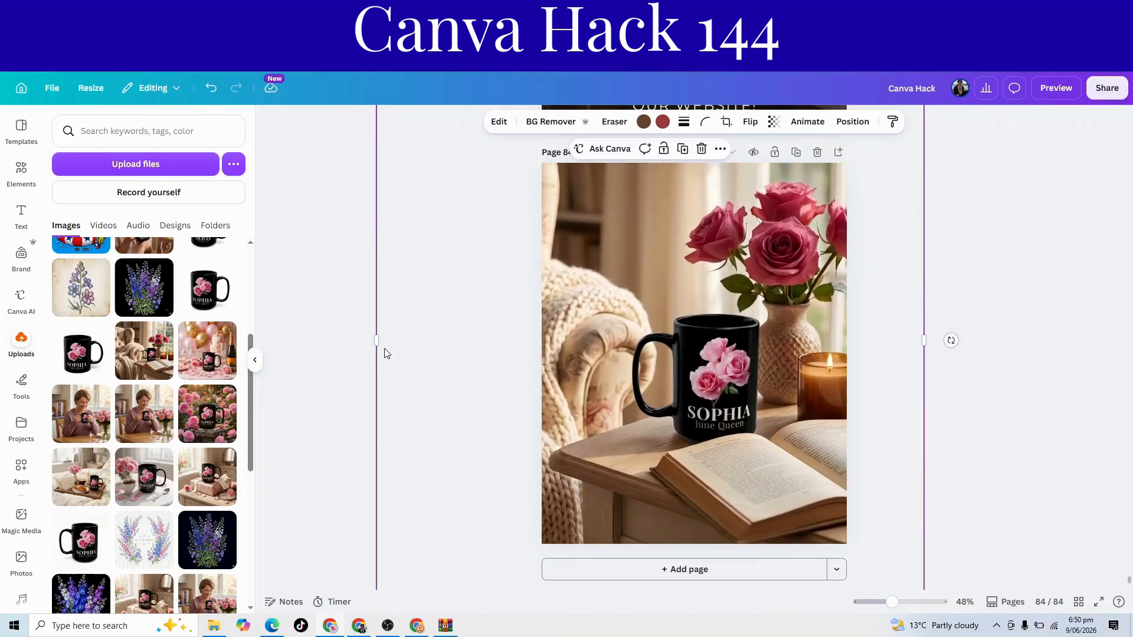
Step: Crop the mug photo to the page's side and lower edges and duplicate it, moving the copy mostly off the page's right edge
drag(449, 356, 542, 356)
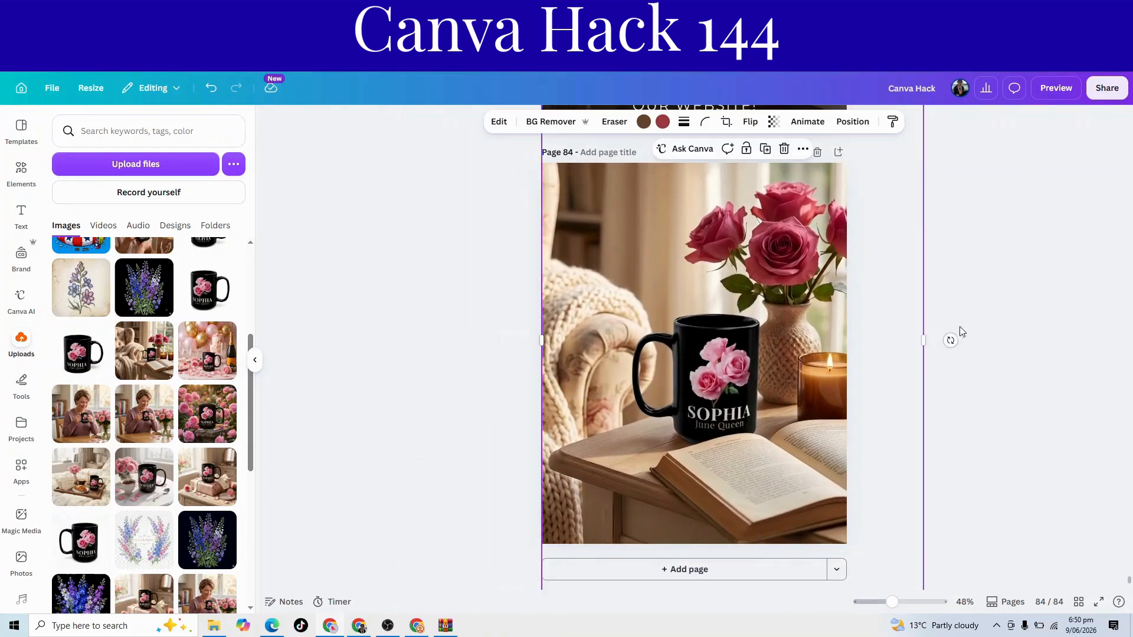
drag(925, 343, 848, 378)
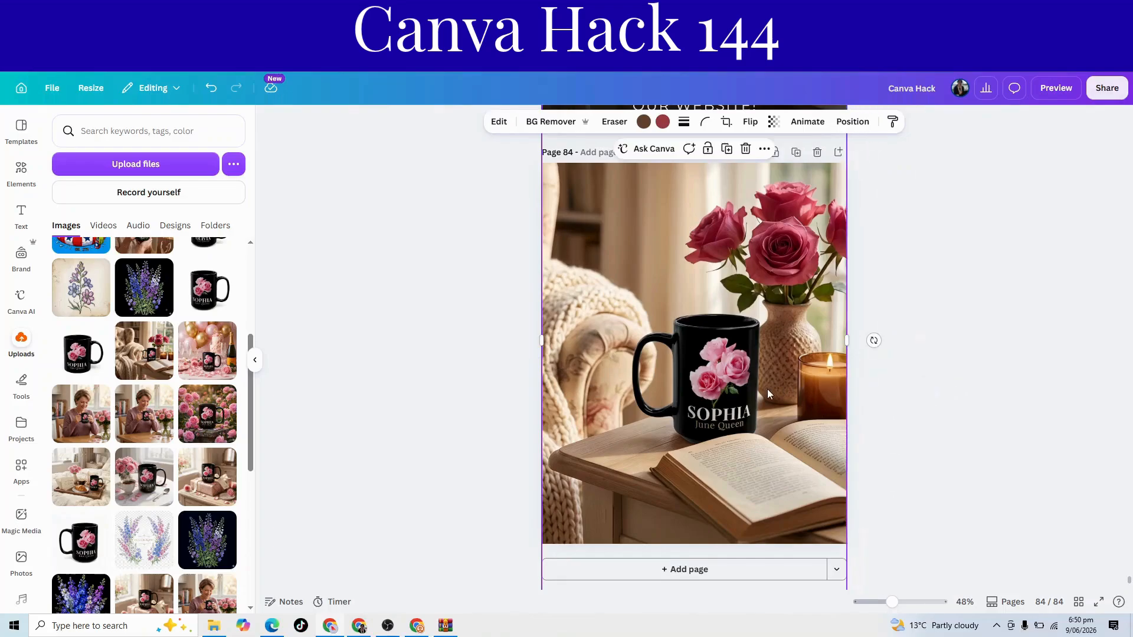
scroll(748, 442, down, 1)
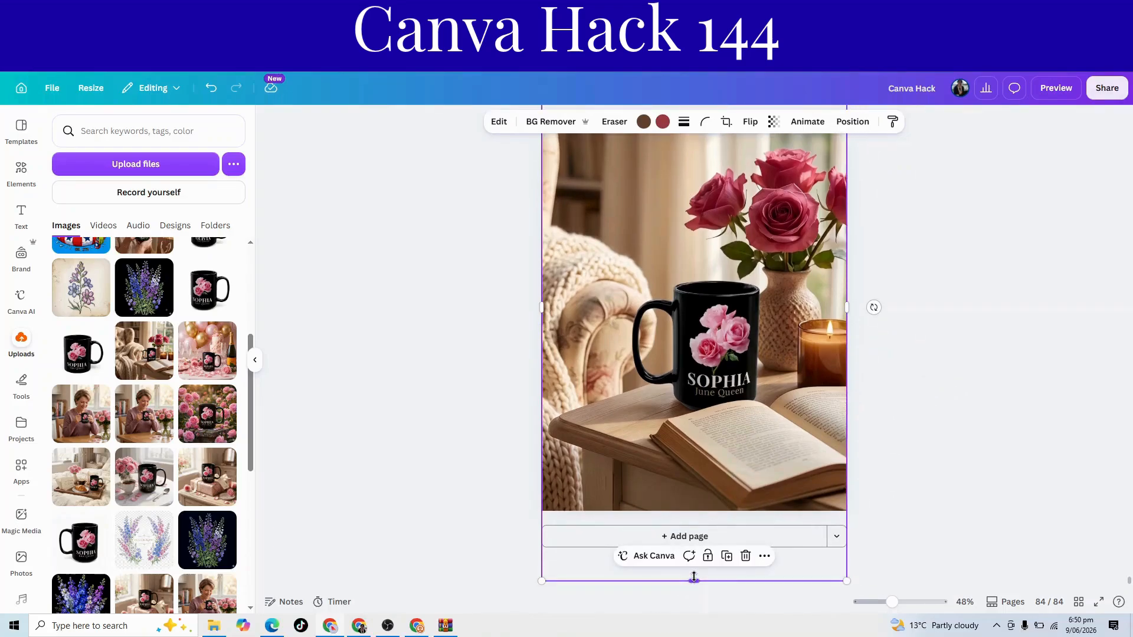
drag(694, 576, 688, 529)
click(732, 570)
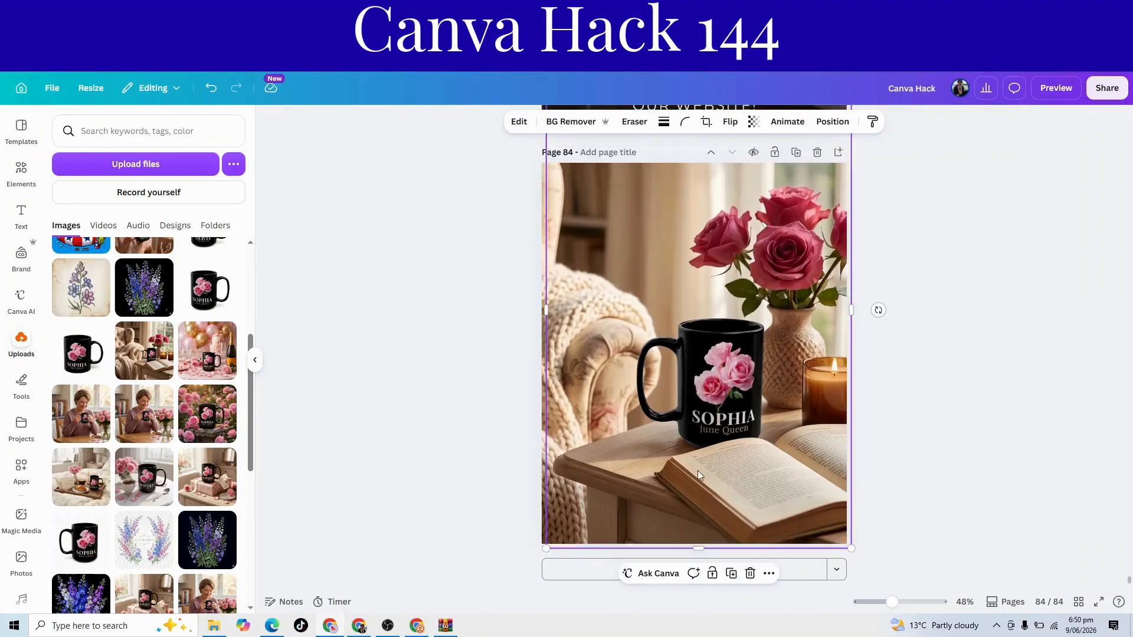
click(858, 488)
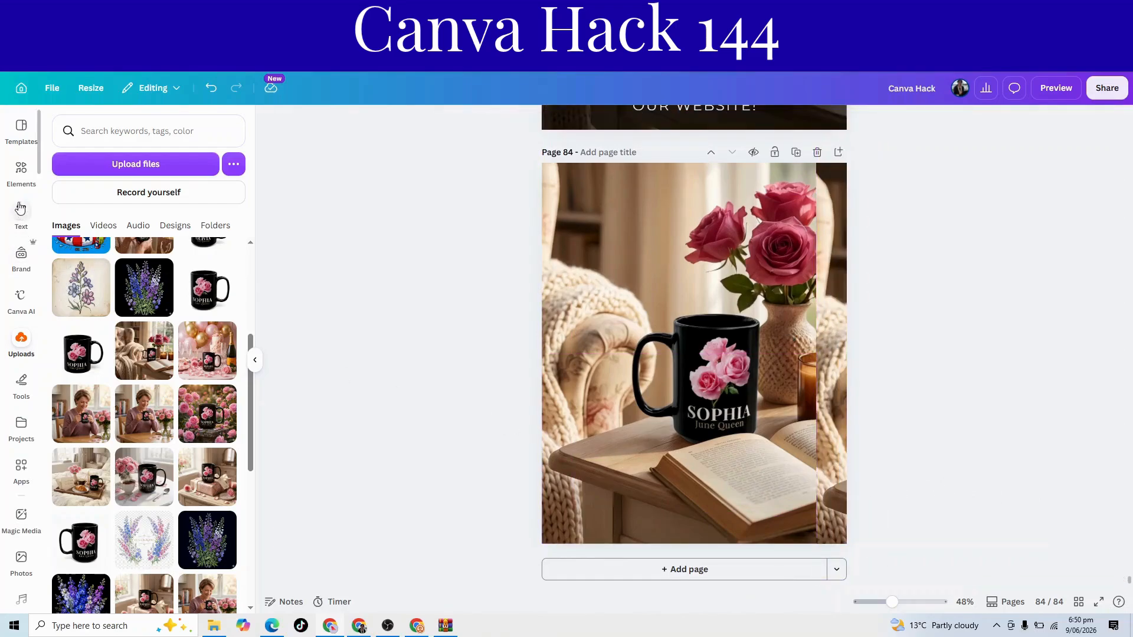
Step: Add the recently used square shape and stretch it to cover all of page 84
click(21, 170)
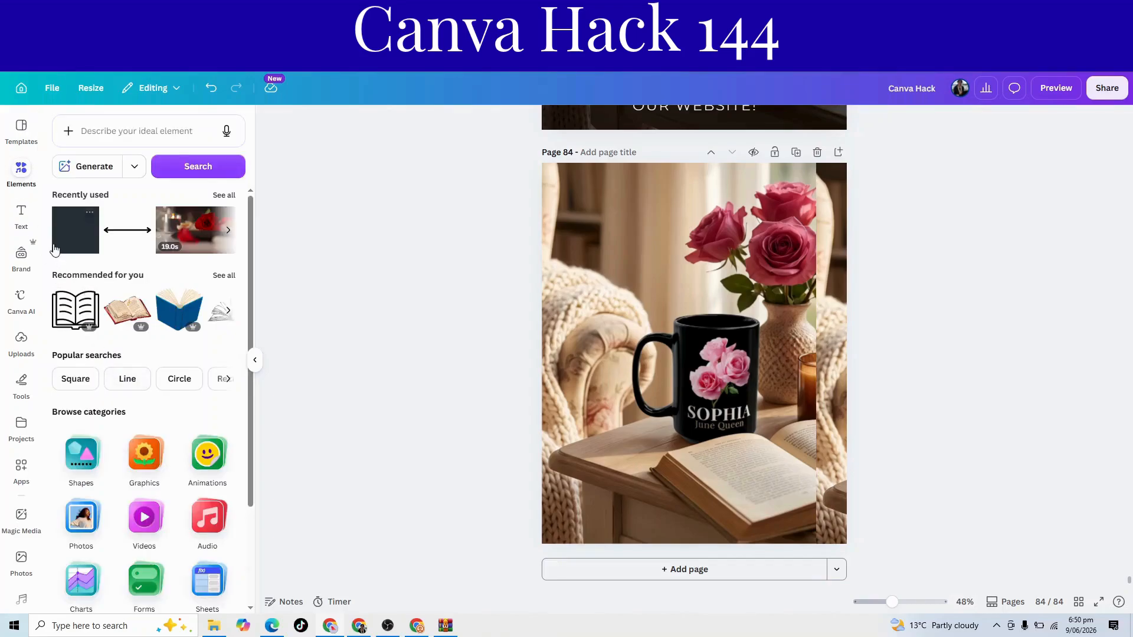
click(69, 243)
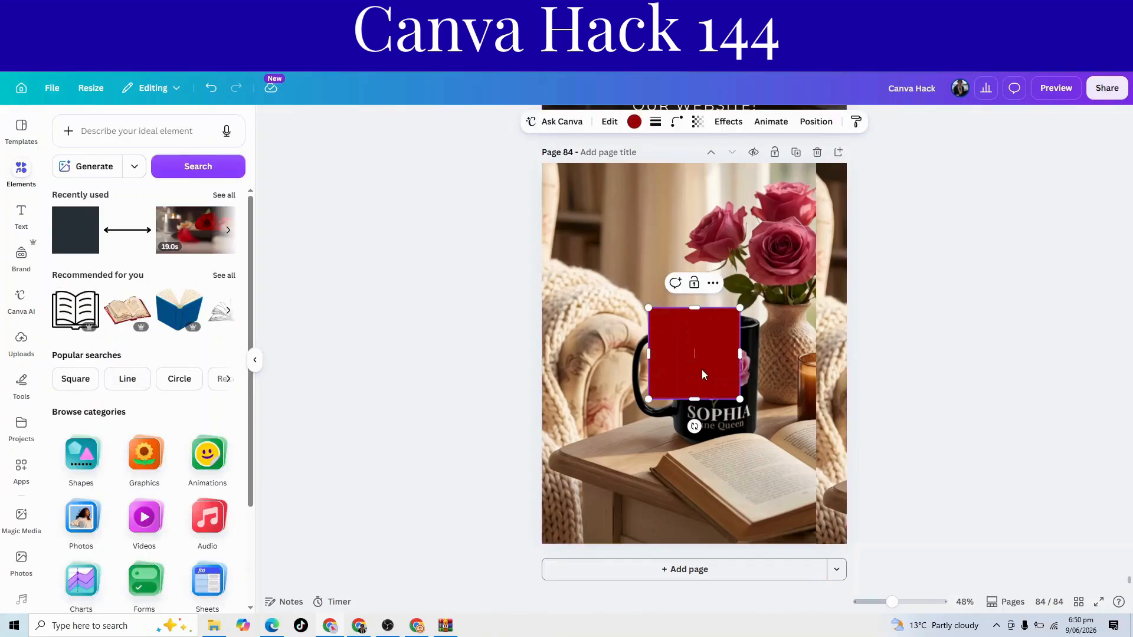
drag(703, 374, 850, 545)
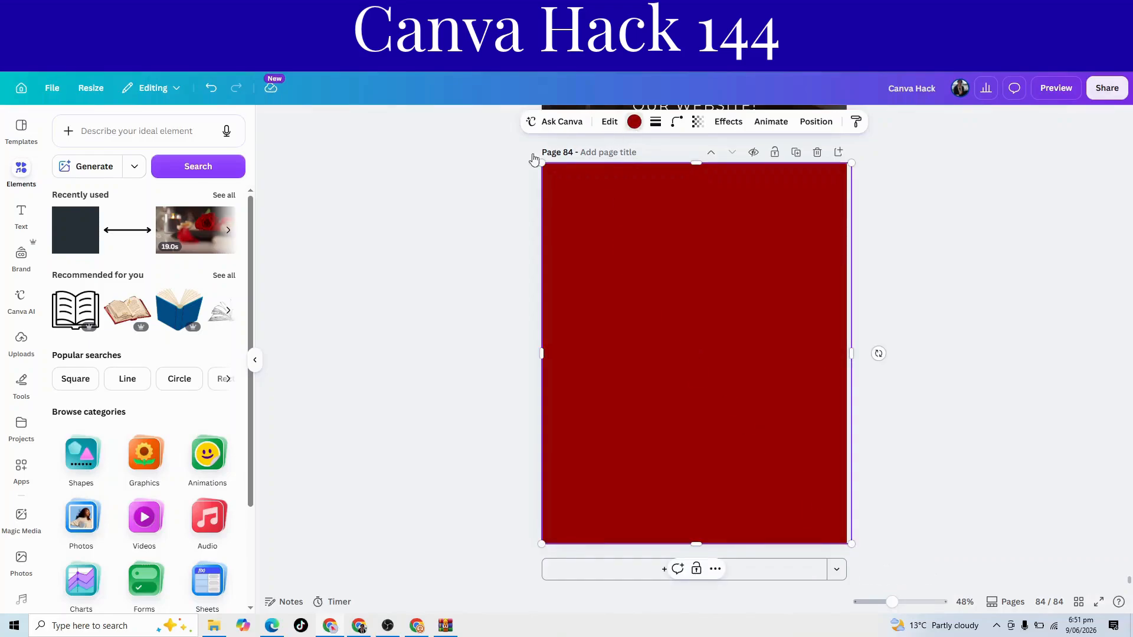
Step: Color the page-covering shape black and set its transparency to 66
click(634, 122)
click(198, 208)
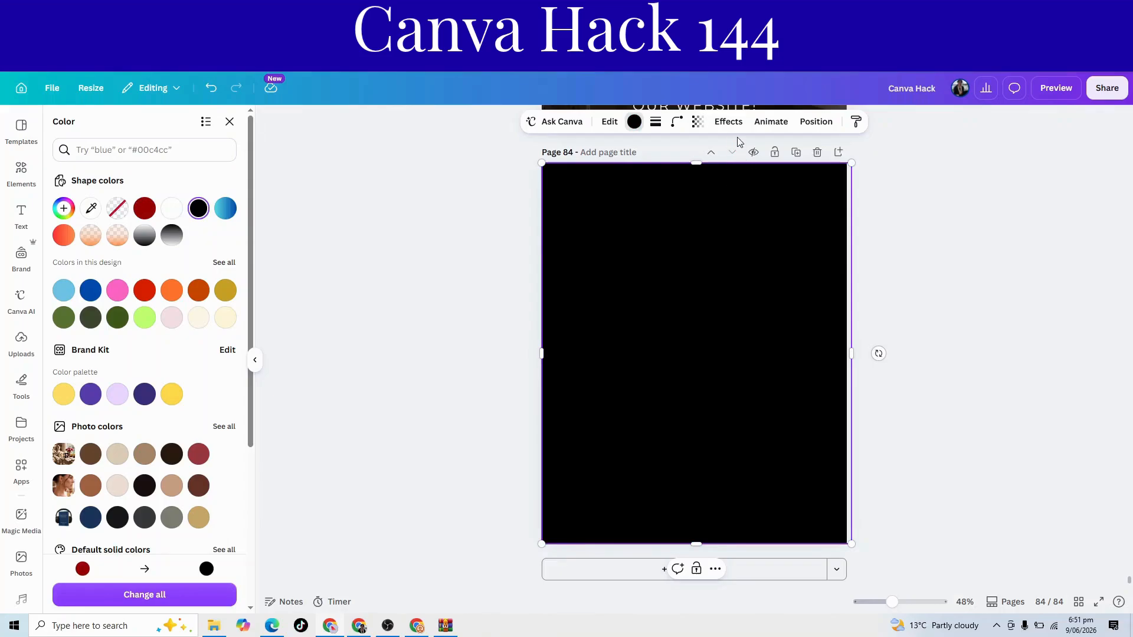
click(699, 121)
drag(718, 167, 696, 169)
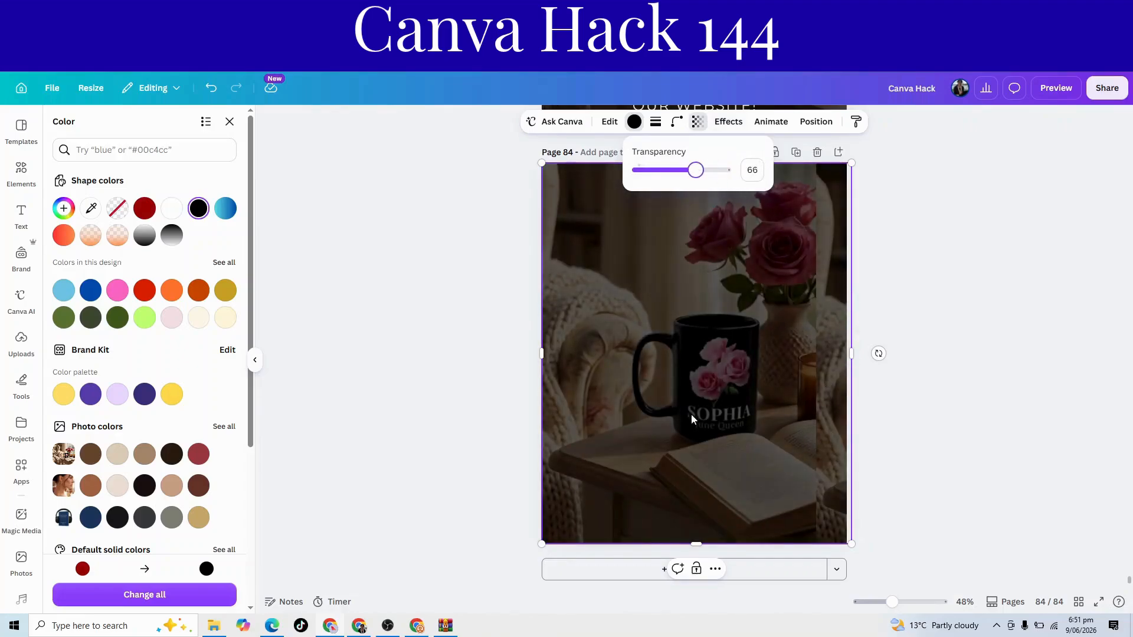
click(798, 529)
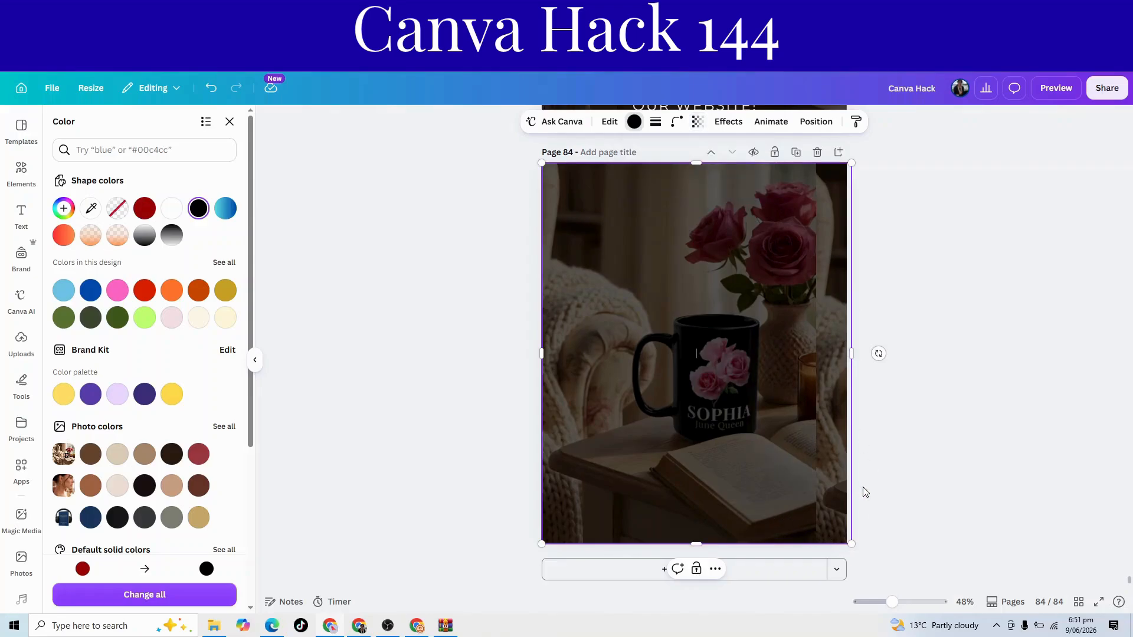
Step: Bring the duplicate photo above the dark overlay and align it with the original photo on the page
click(812, 127)
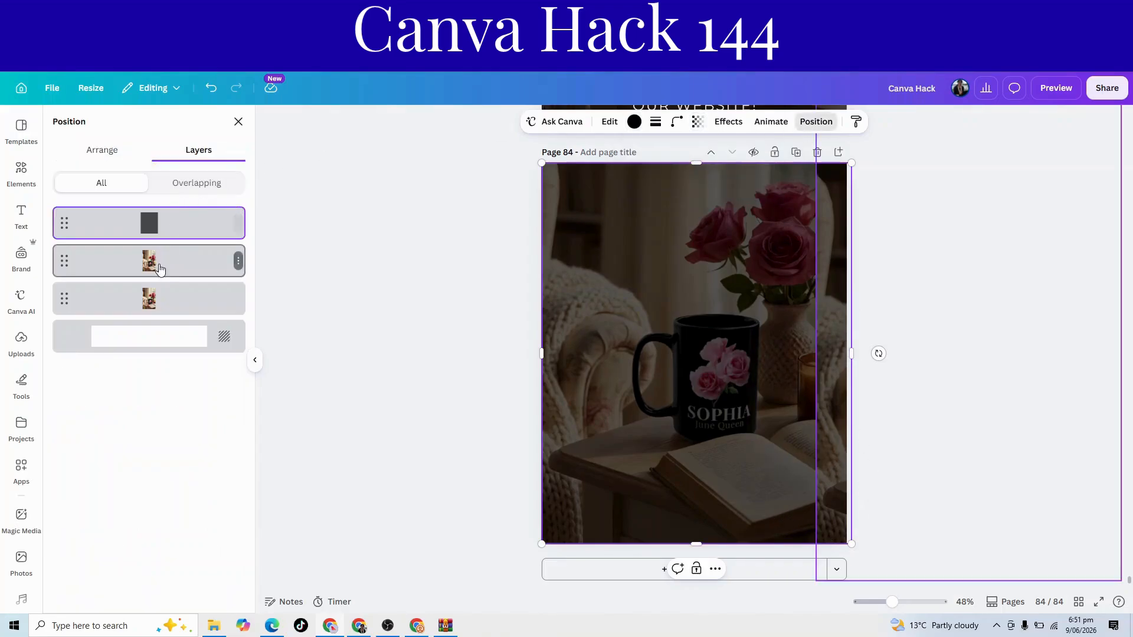
drag(157, 267, 155, 213)
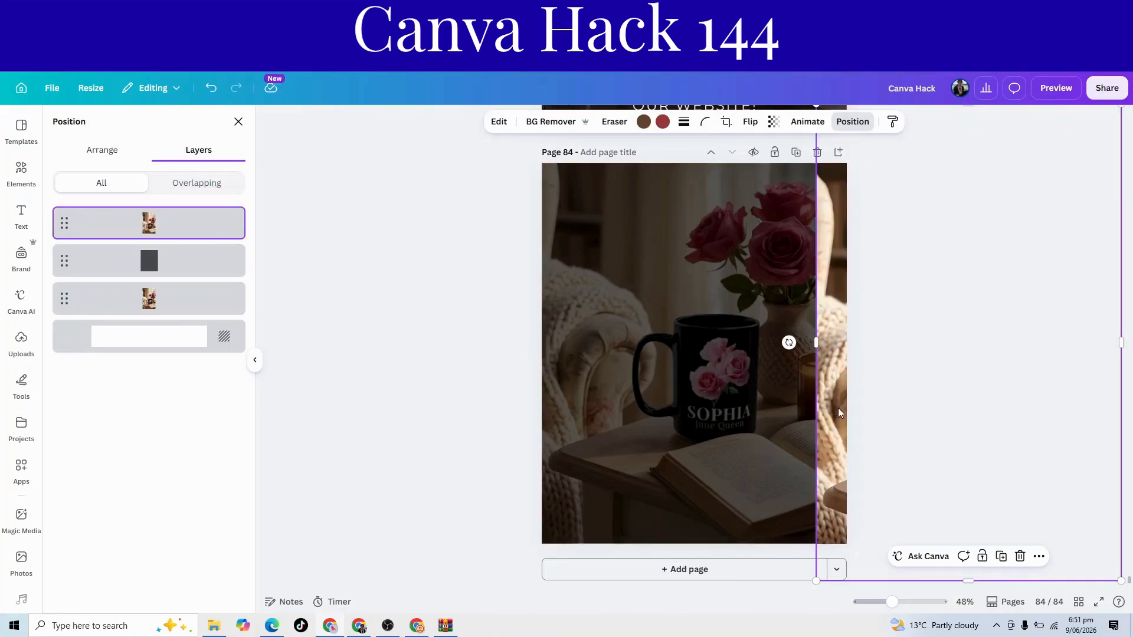
drag(832, 414, 556, 377)
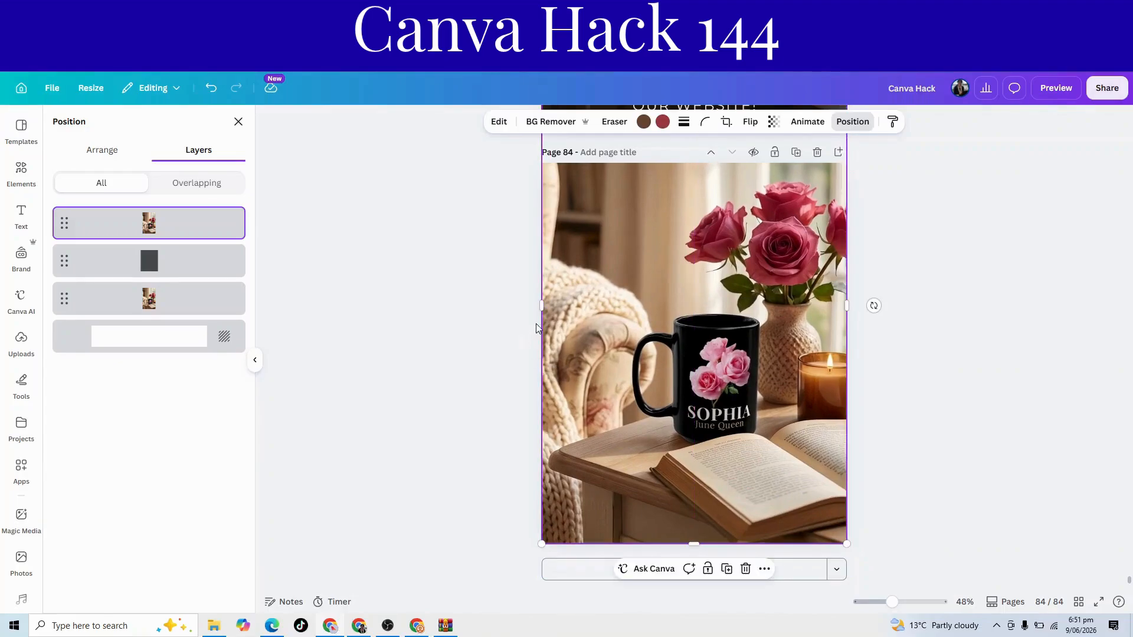
Step: Crop the top photo on all four sides to a small rectangle closely framing the mug
drag(540, 307, 621, 311)
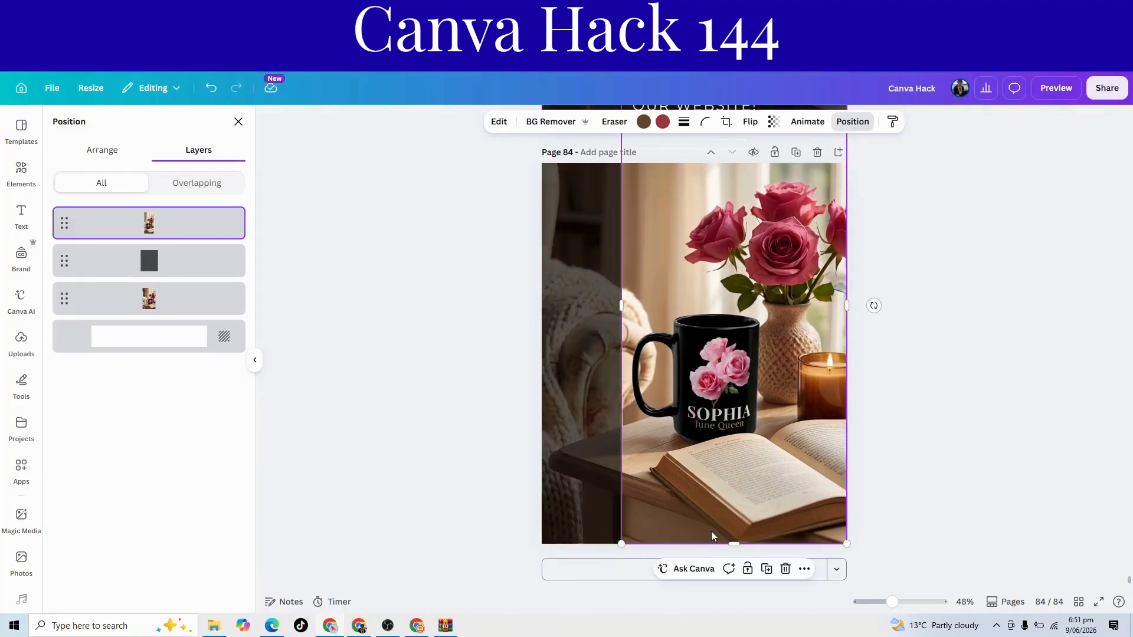
drag(734, 544, 734, 459)
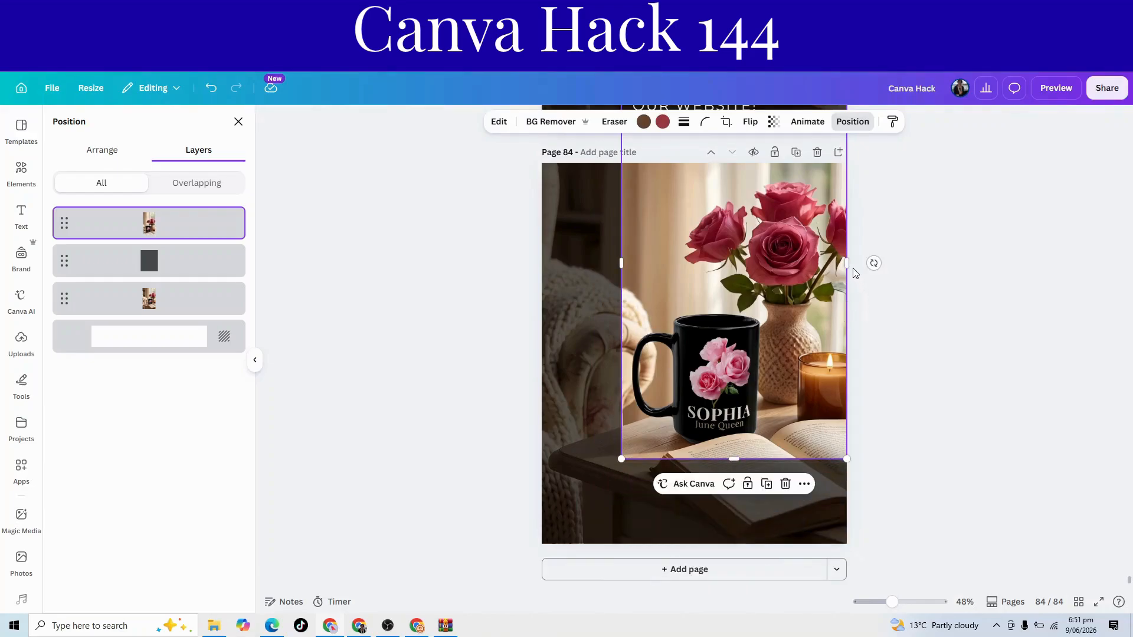
drag(849, 271, 776, 272)
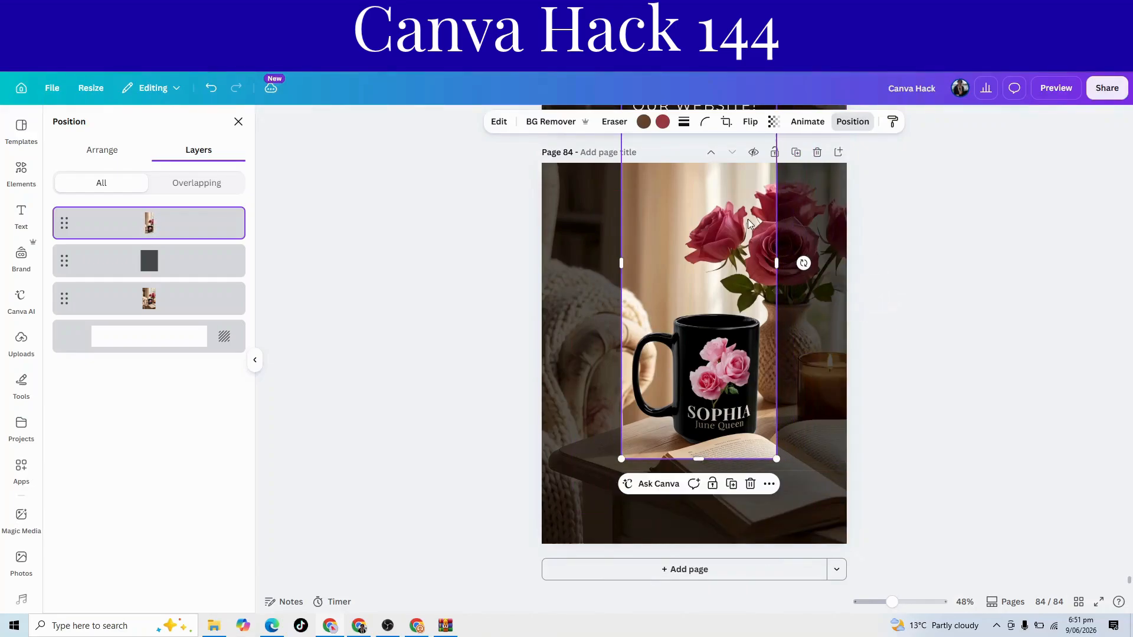
scroll(748, 223, up, 2)
drag(696, 177, 686, 389)
scroll(974, 436, down, 2)
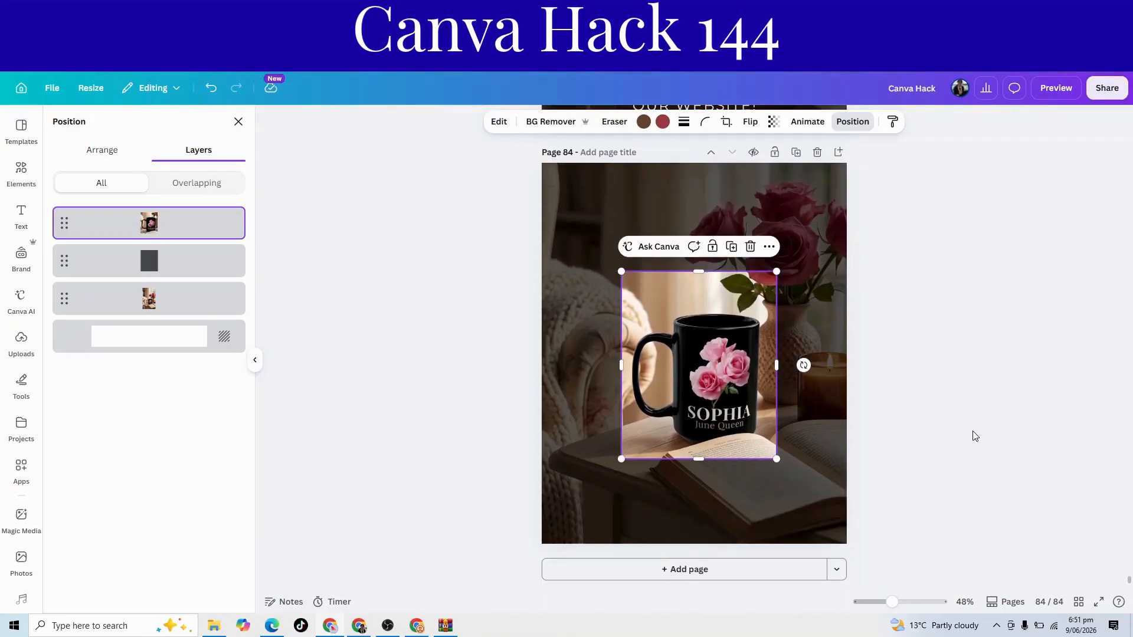
click(719, 425)
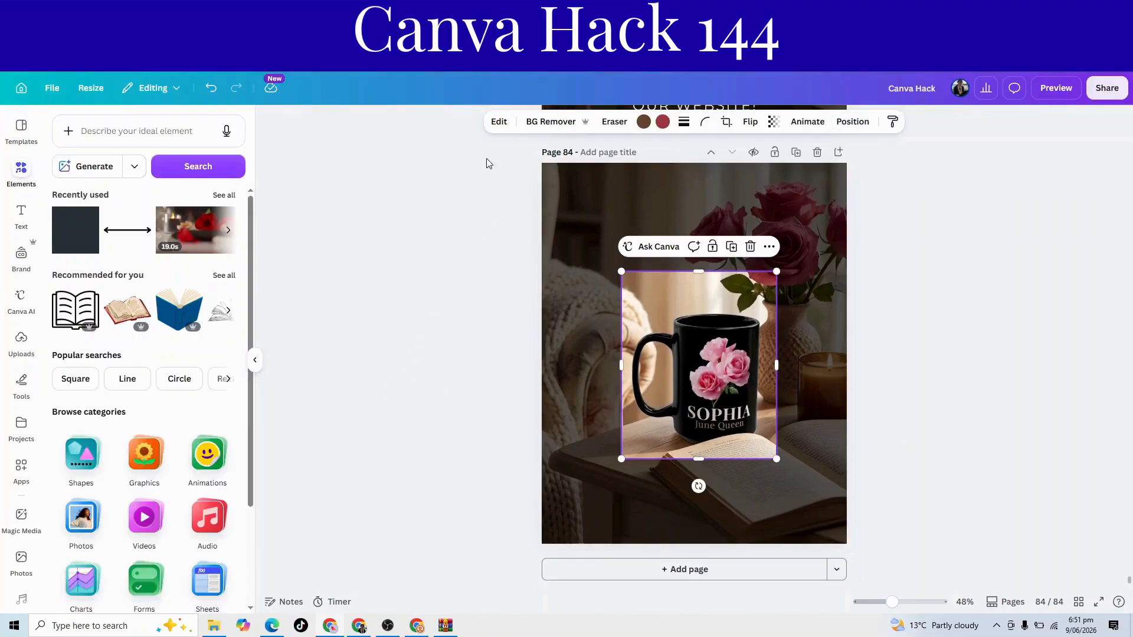
Step: Add an elbow line over the cropped mug photo on page 84 and color it white
click(21, 383)
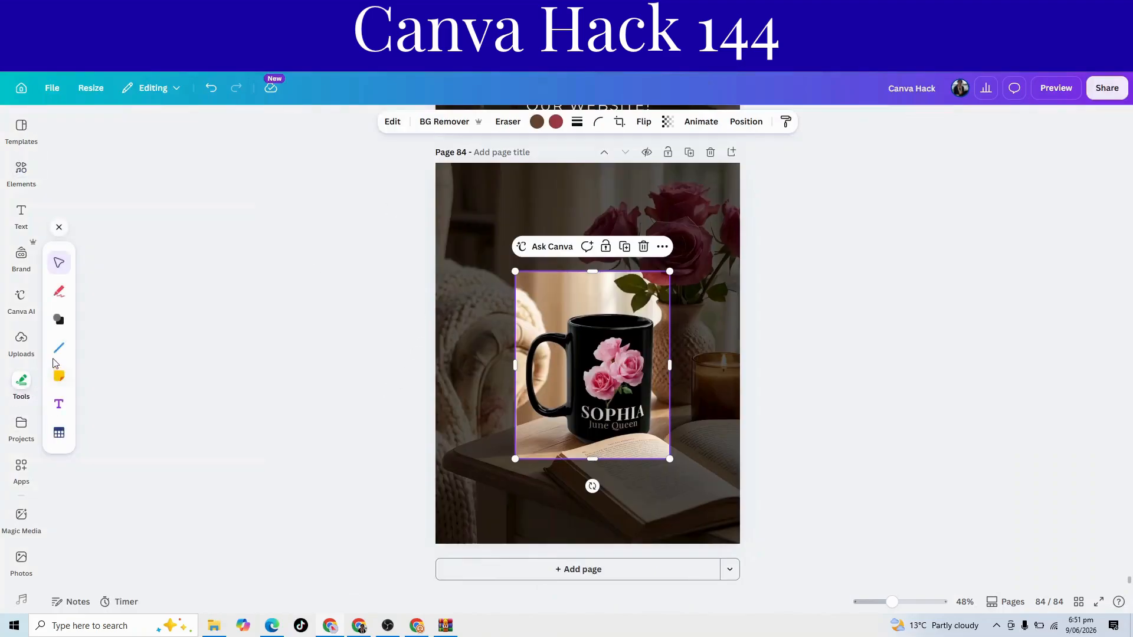
mouse_move(57, 359)
click(92, 376)
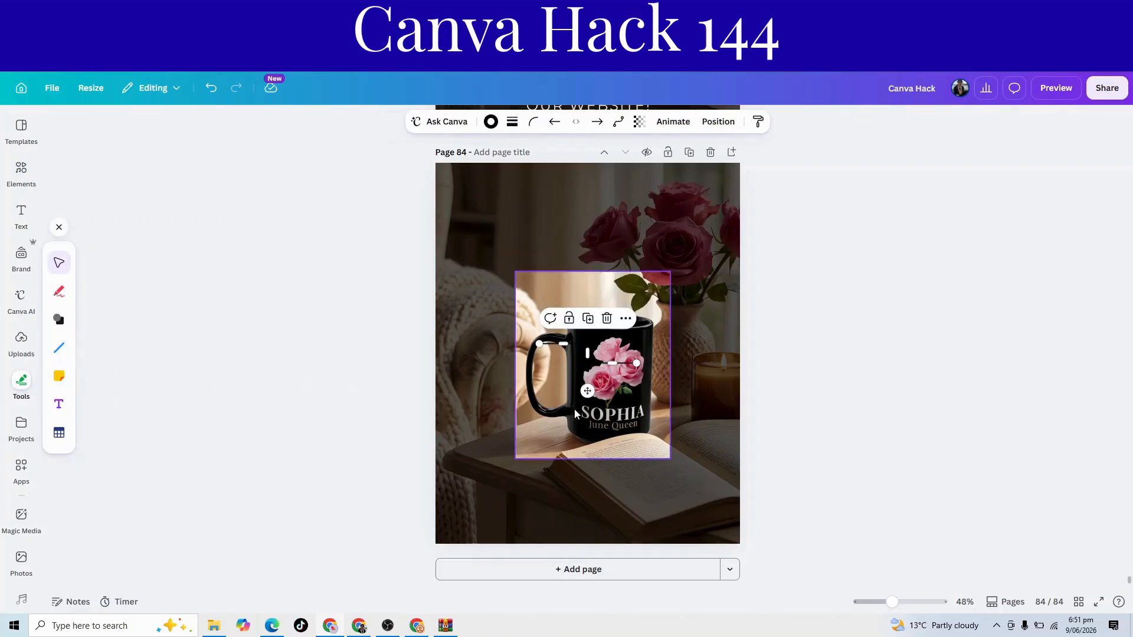
click(491, 122)
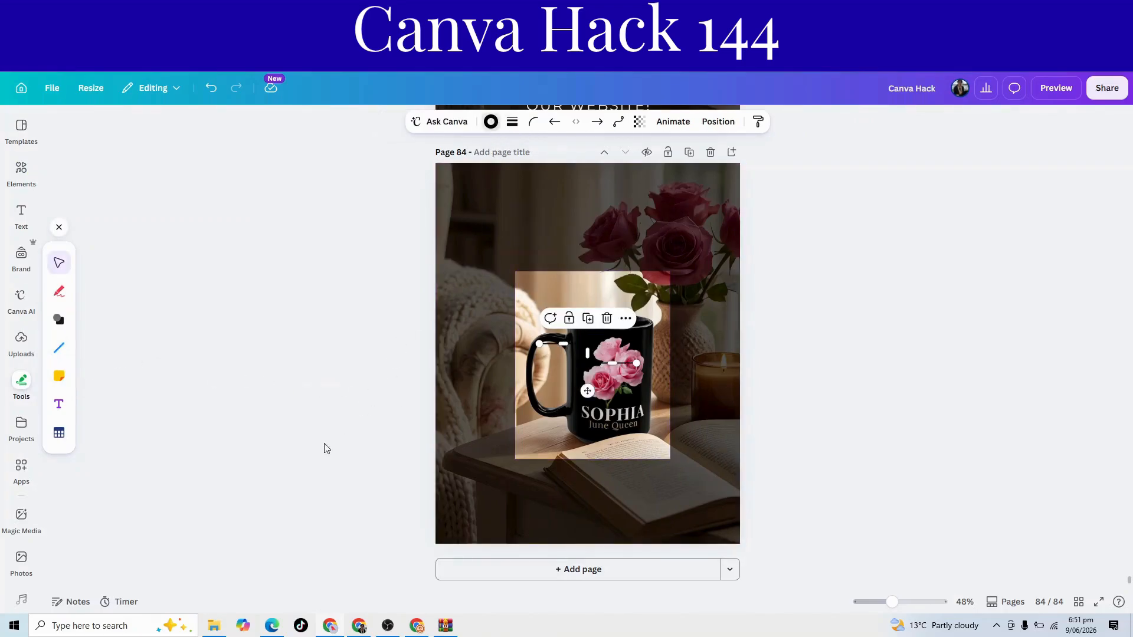
click(225, 551)
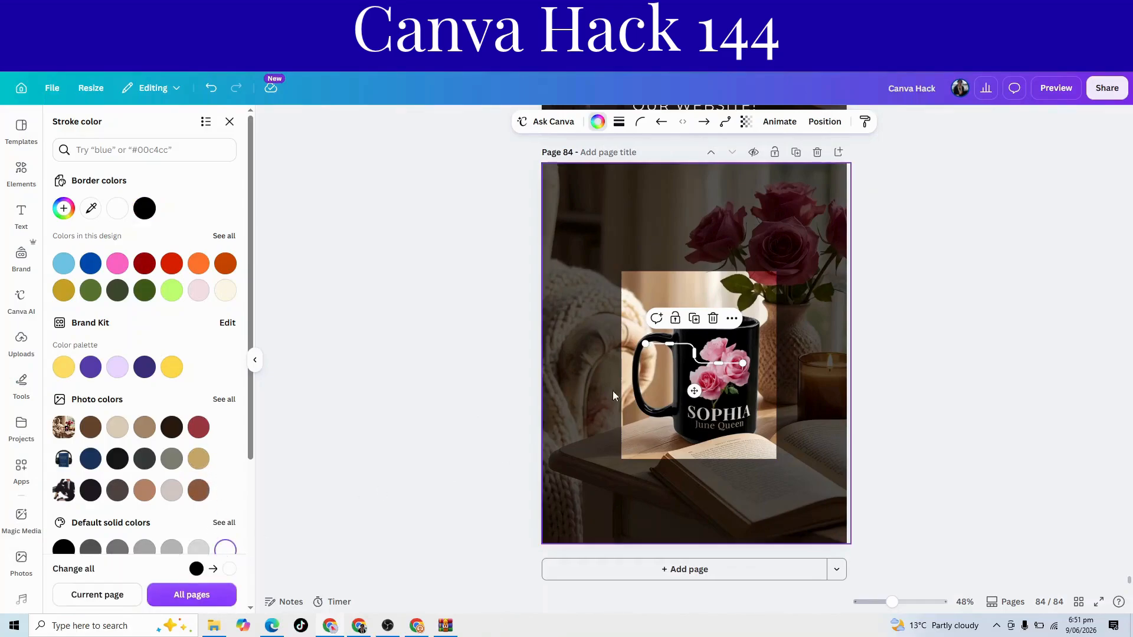
click(645, 456)
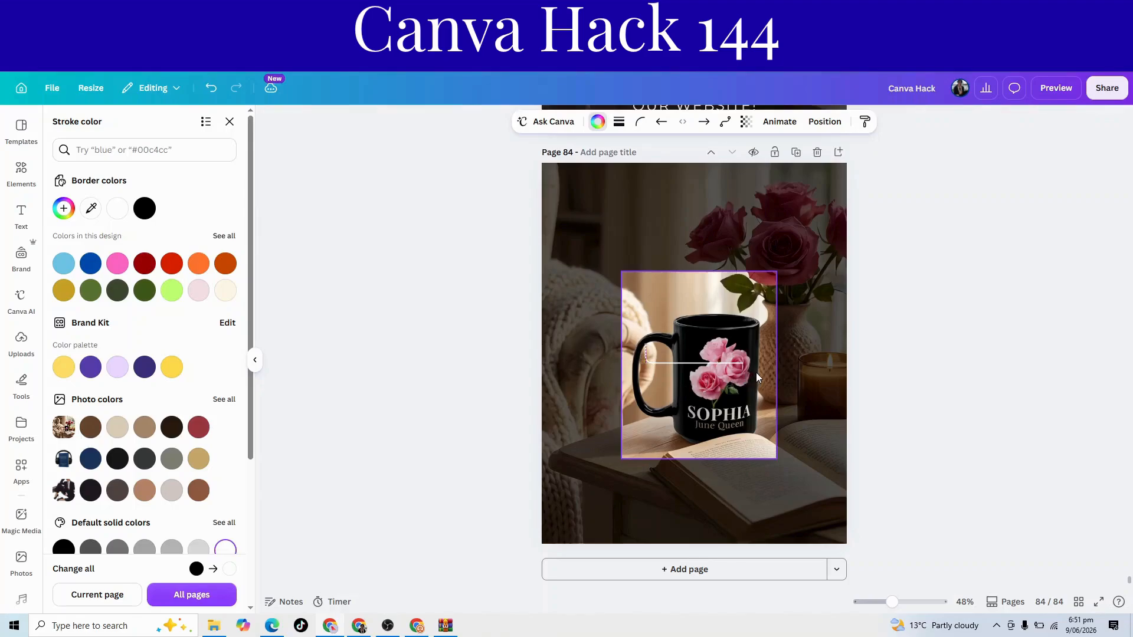
Step: Bend the white line into an L shape that follows the lower-left corner of the cropped mug photo, with a solid stroke of weight 6
click(697, 364)
drag(697, 366, 682, 413)
key(Escape)
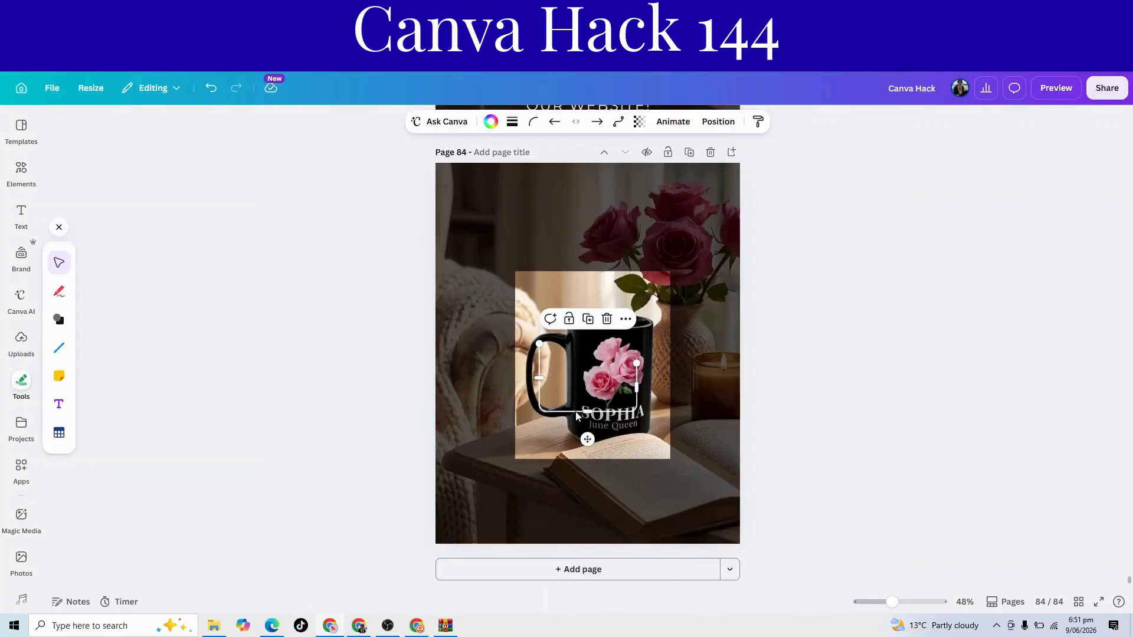
drag(577, 416, 547, 458)
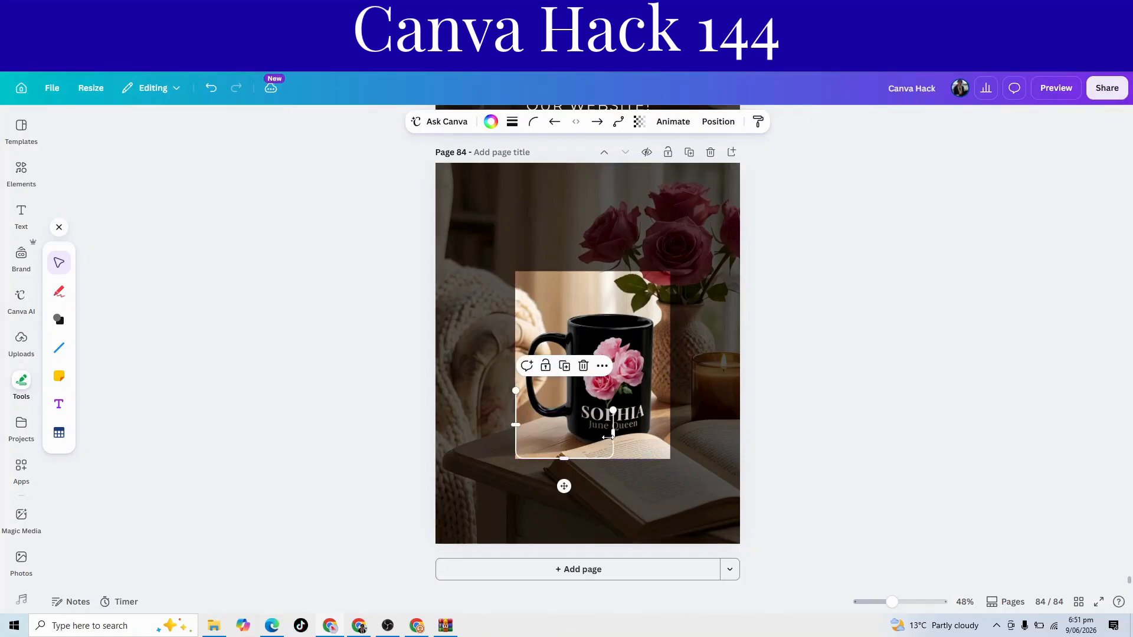
drag(613, 410, 553, 459)
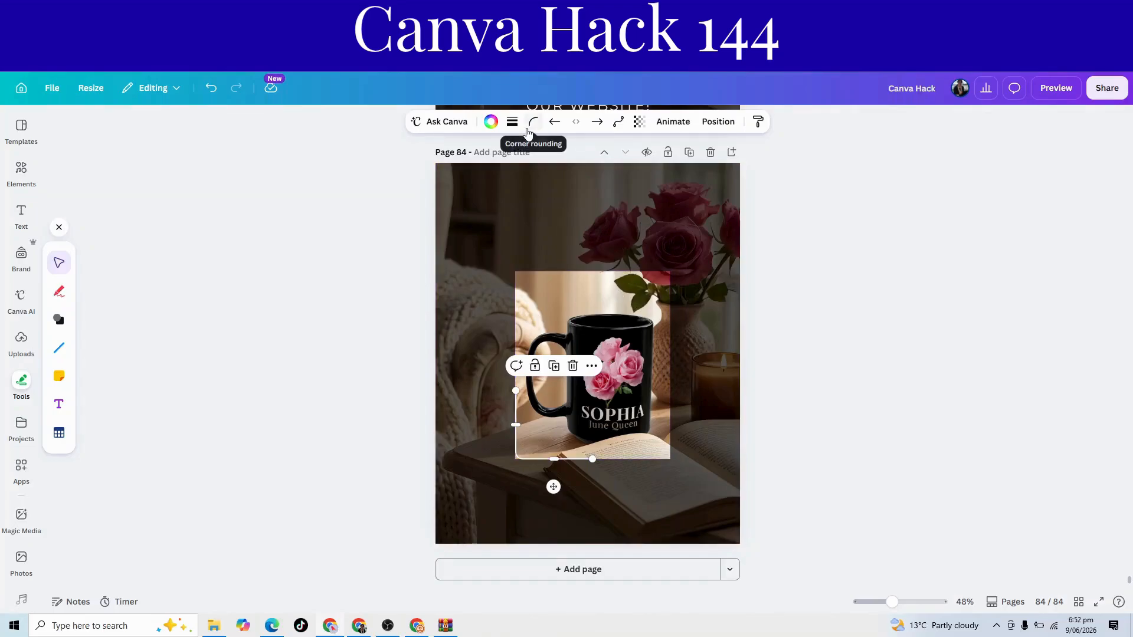
click(511, 122)
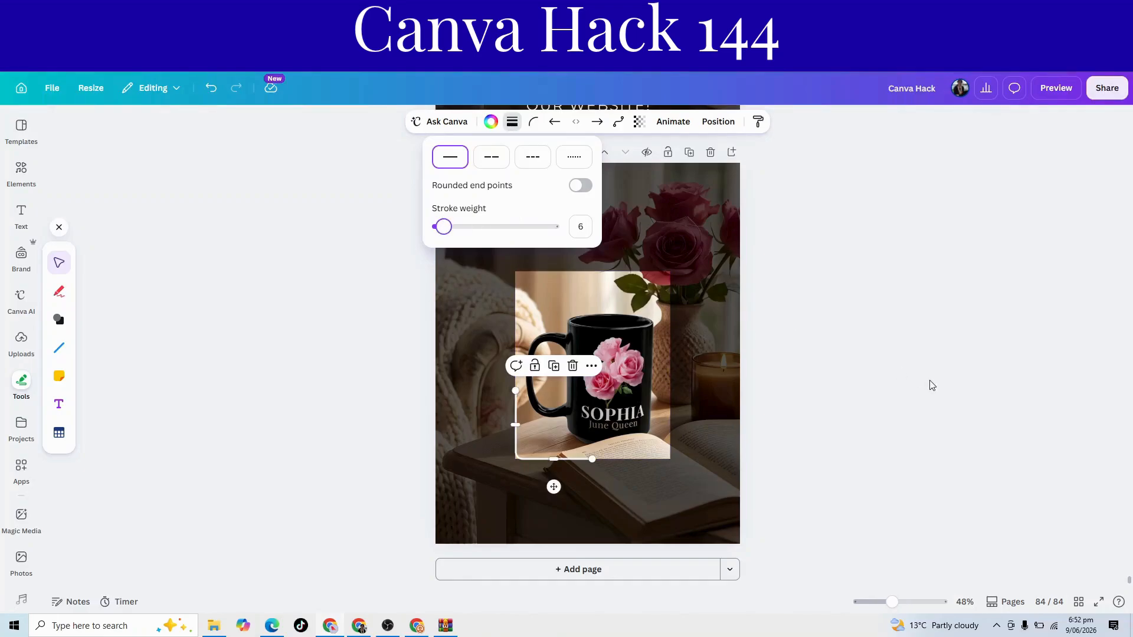
click(529, 464)
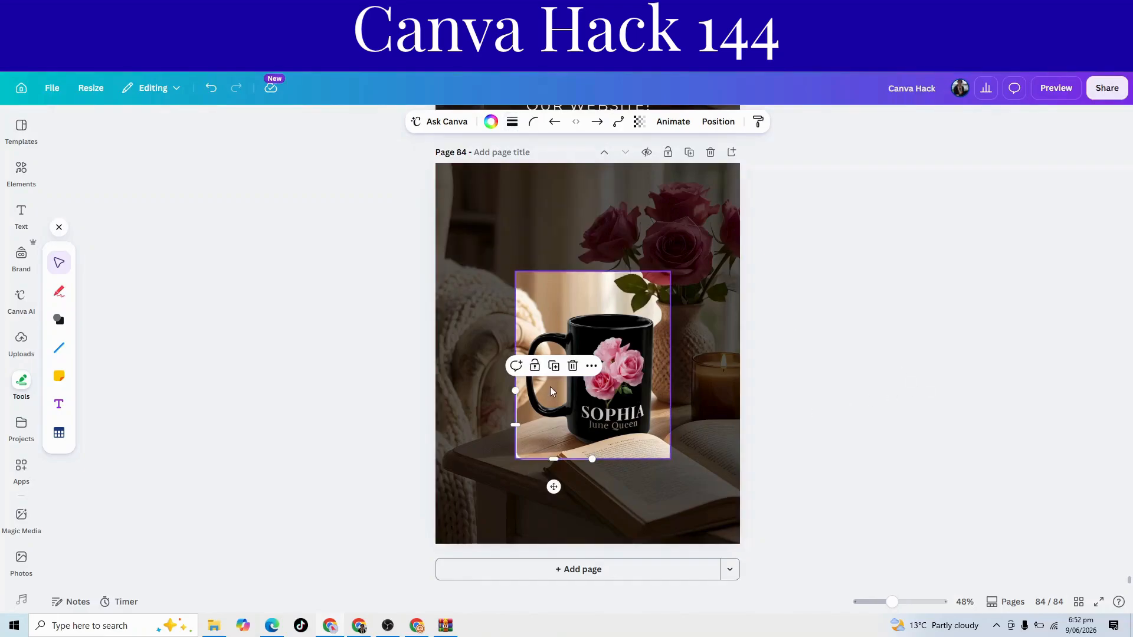
Step: Duplicate the white L-shaped line, turn it around and fit it to the upper-right corner of the cropped mug photo
click(553, 366)
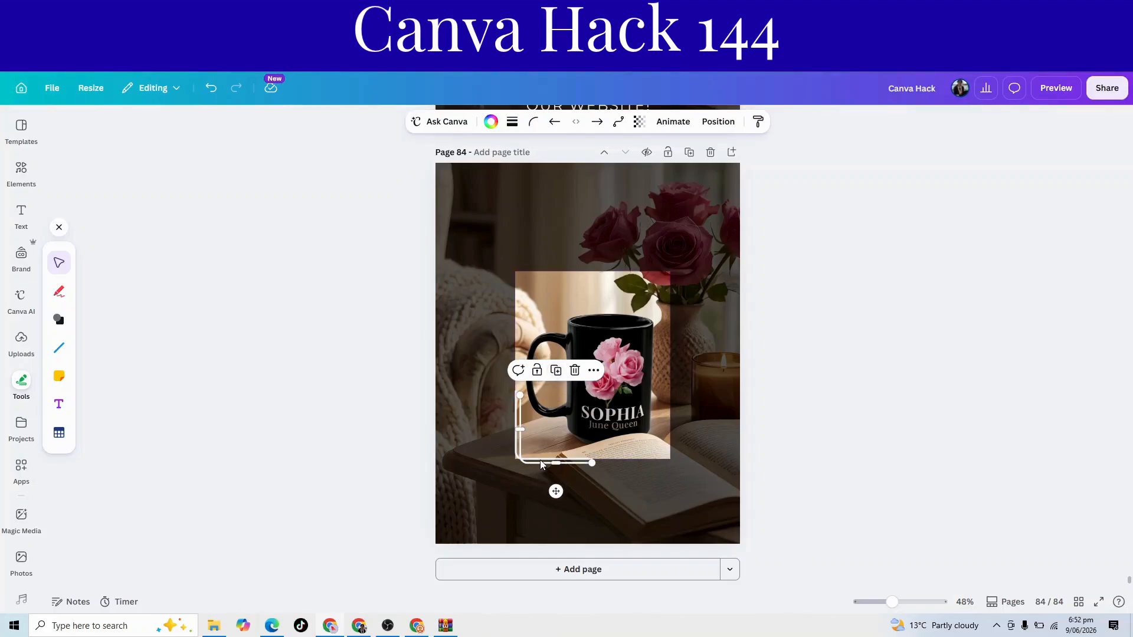
drag(540, 461, 664, 285)
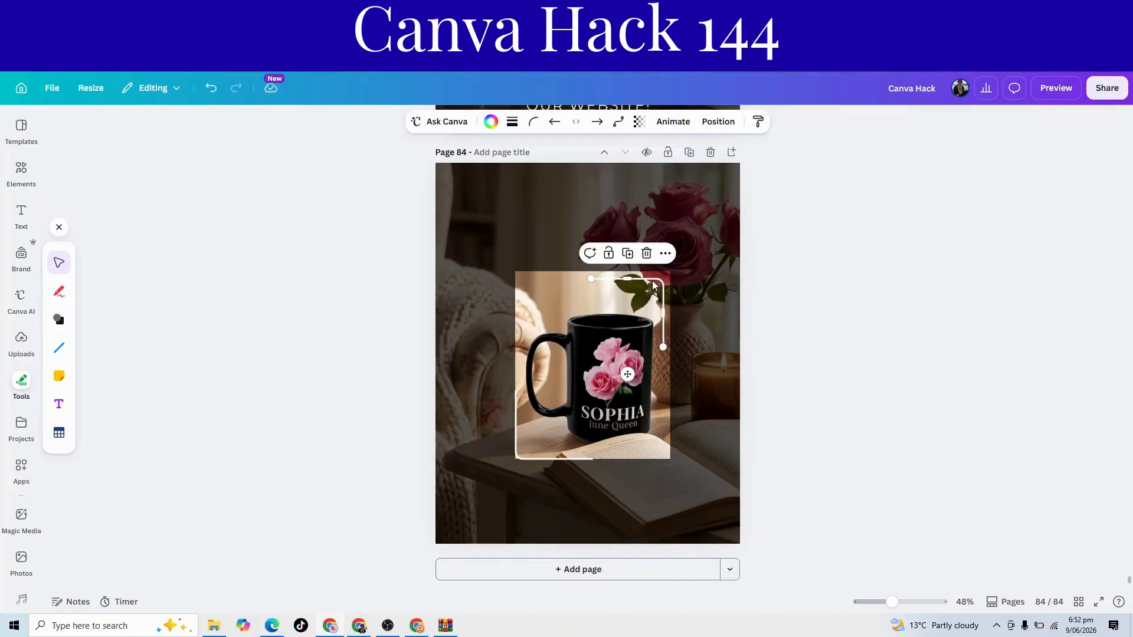
click(824, 353)
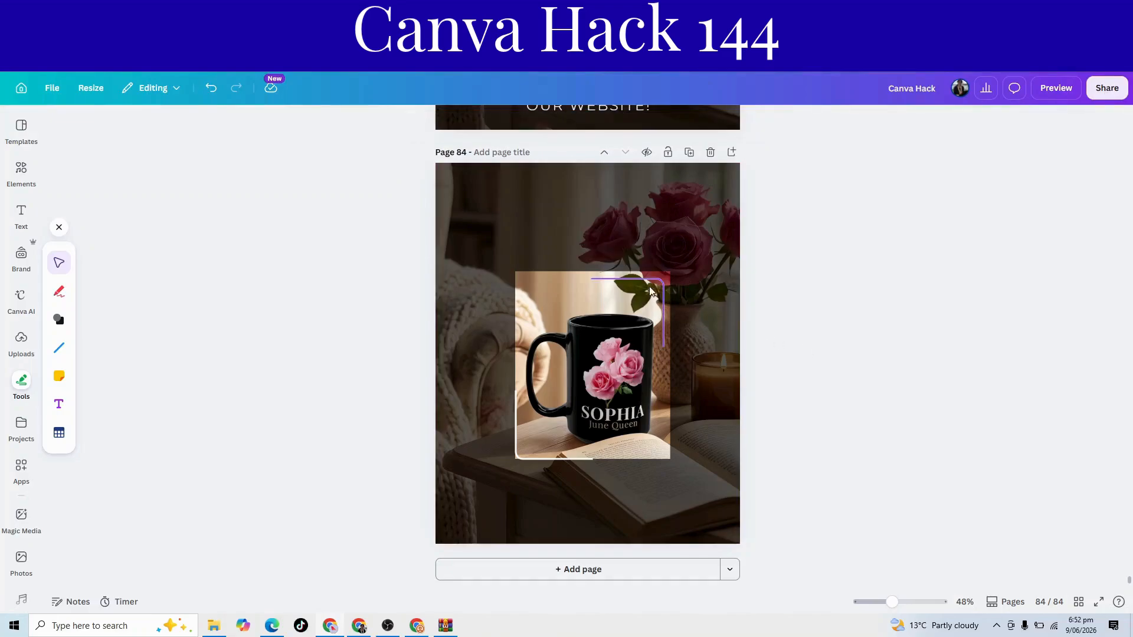
mouse_move(648, 284)
mouse_down()
mouse_move(658, 277)
mouse_move(649, 276)
mouse_up()
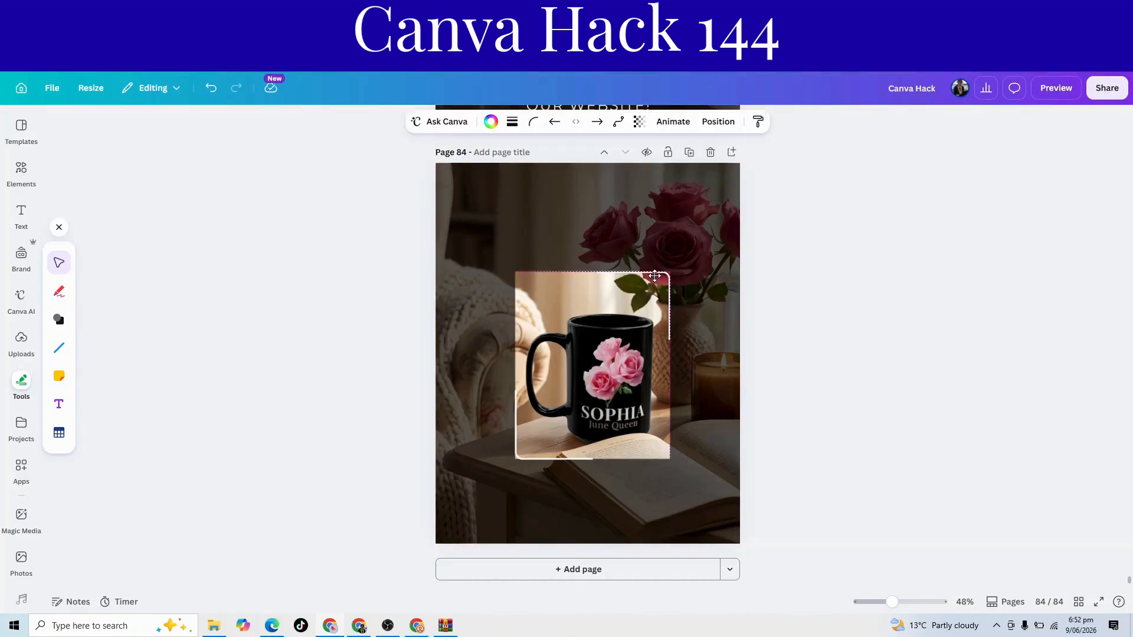
click(809, 356)
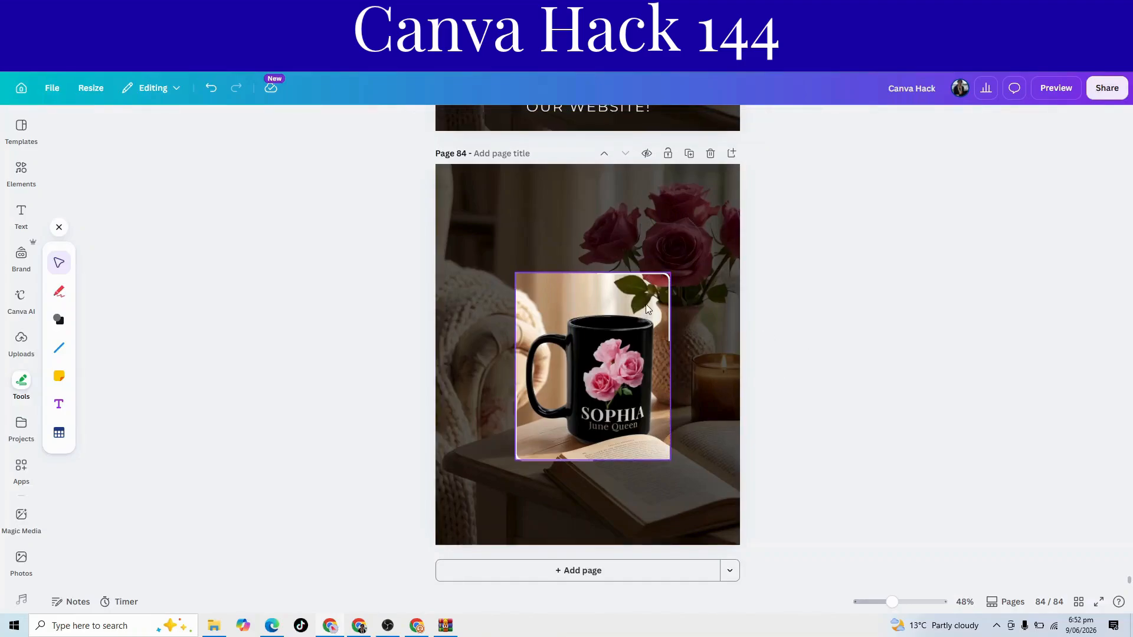
scroll(625, 248, up, 2)
click(622, 225)
right_click(622, 224)
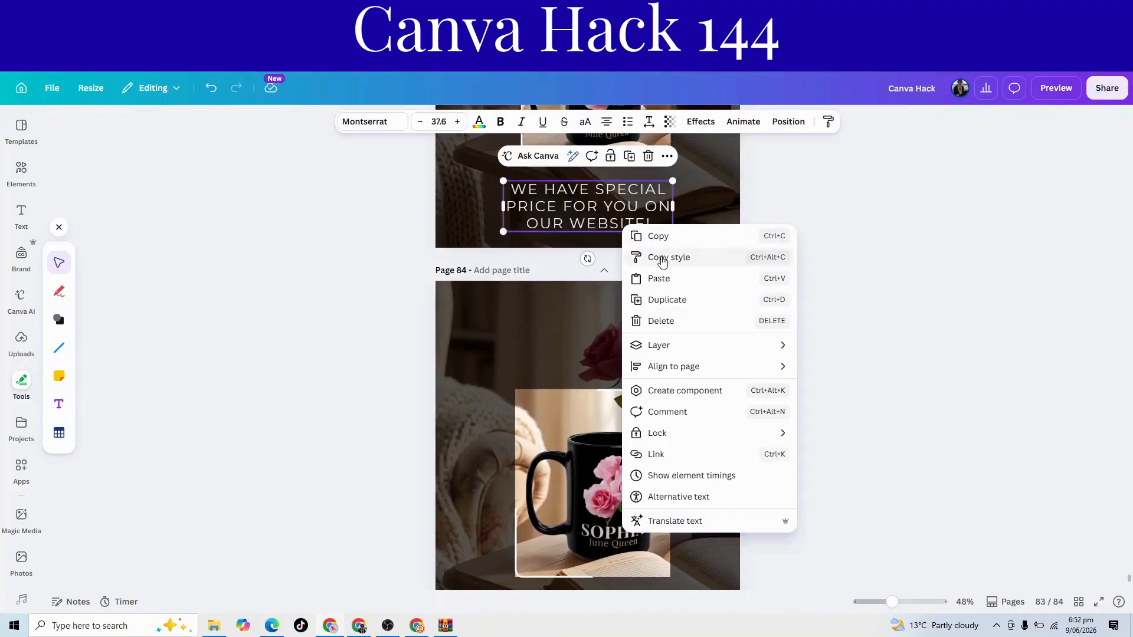
click(661, 278)
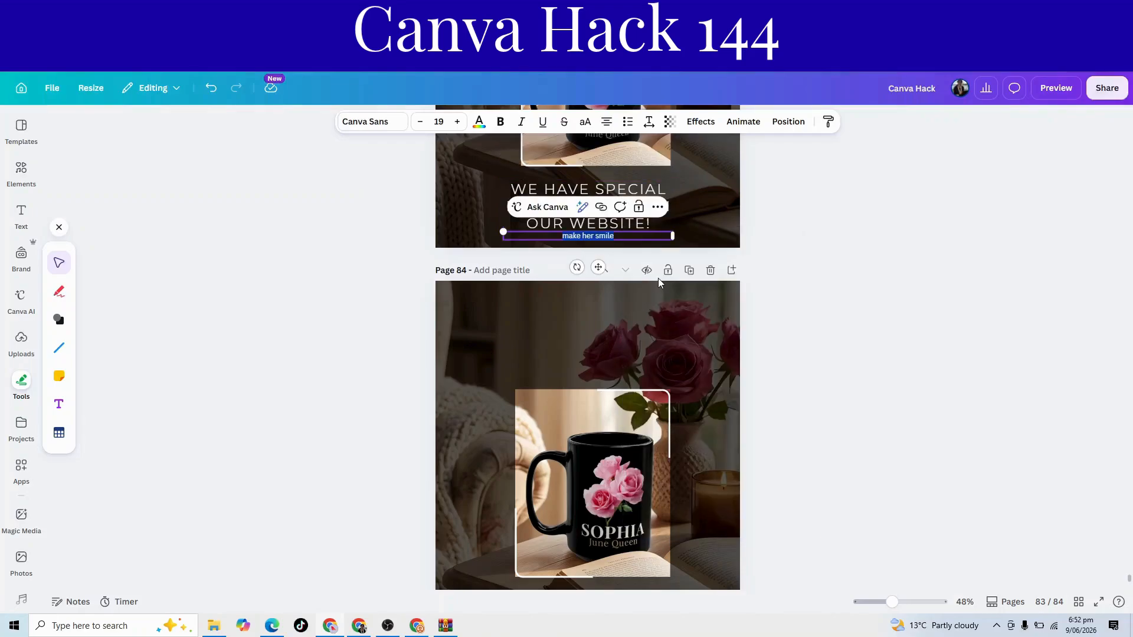
key(ctrl+z)
Step: Copy the text "WE HAVE SPECIAL PRICE FOR YOU ON OUR WEBSITE!" from page 83 and paste it onto page 84
right_click(618, 211)
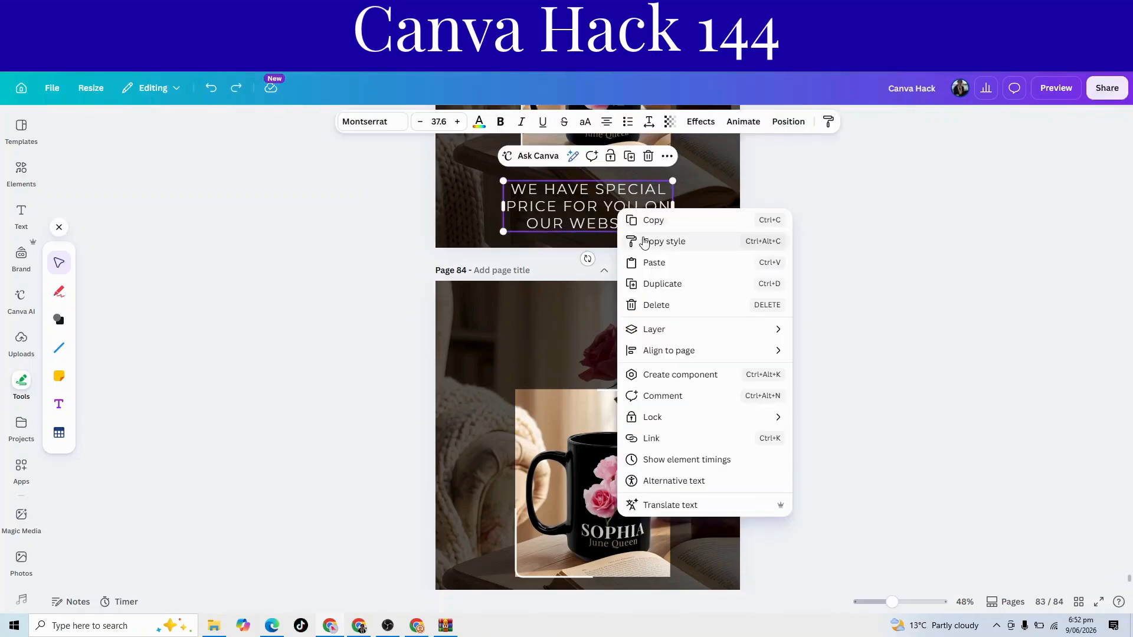
click(653, 220)
scroll(537, 413, down, 3)
right_click(540, 494)
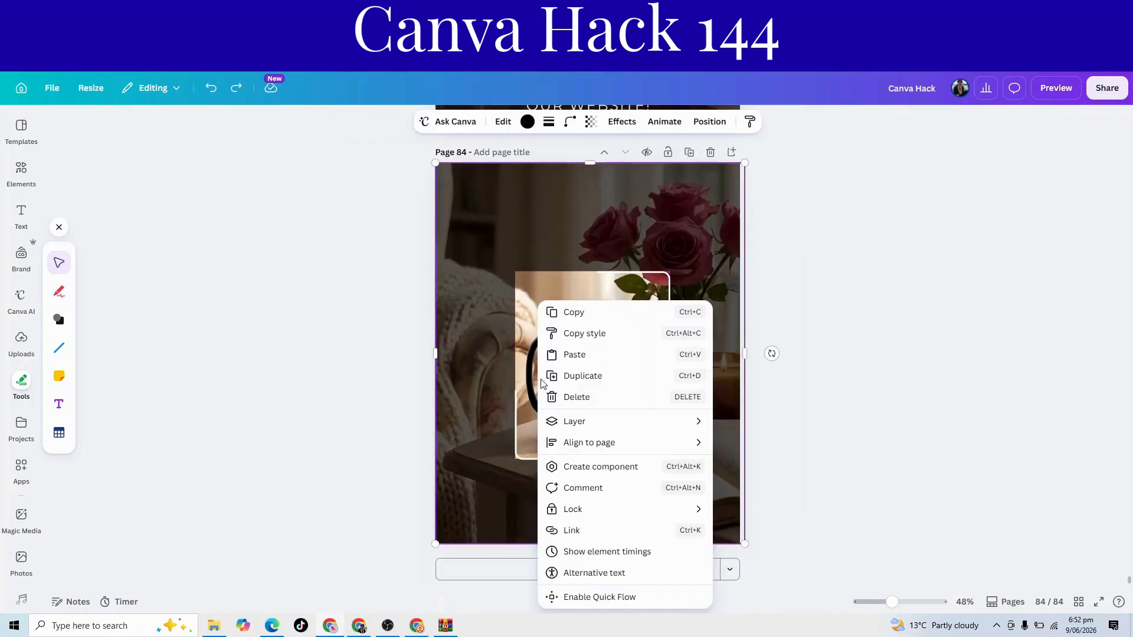
click(574, 355)
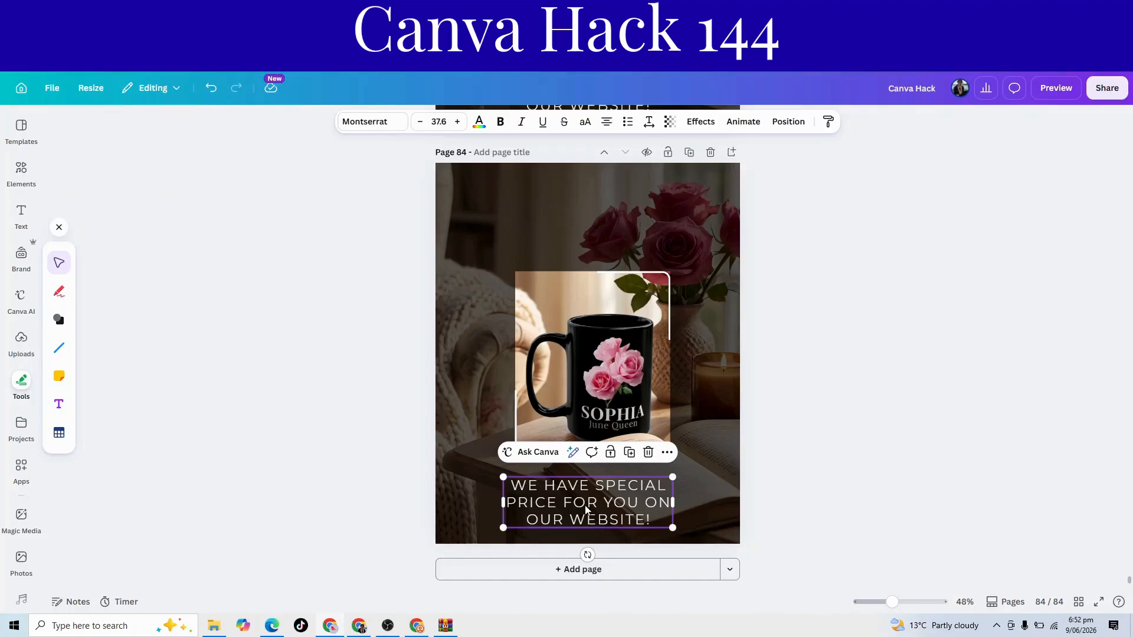
Step: Copy the two headings "Born in June?" and "IT'S FOR YOU" together from page 83 and paste them onto page 84
scroll(661, 341, up, 6)
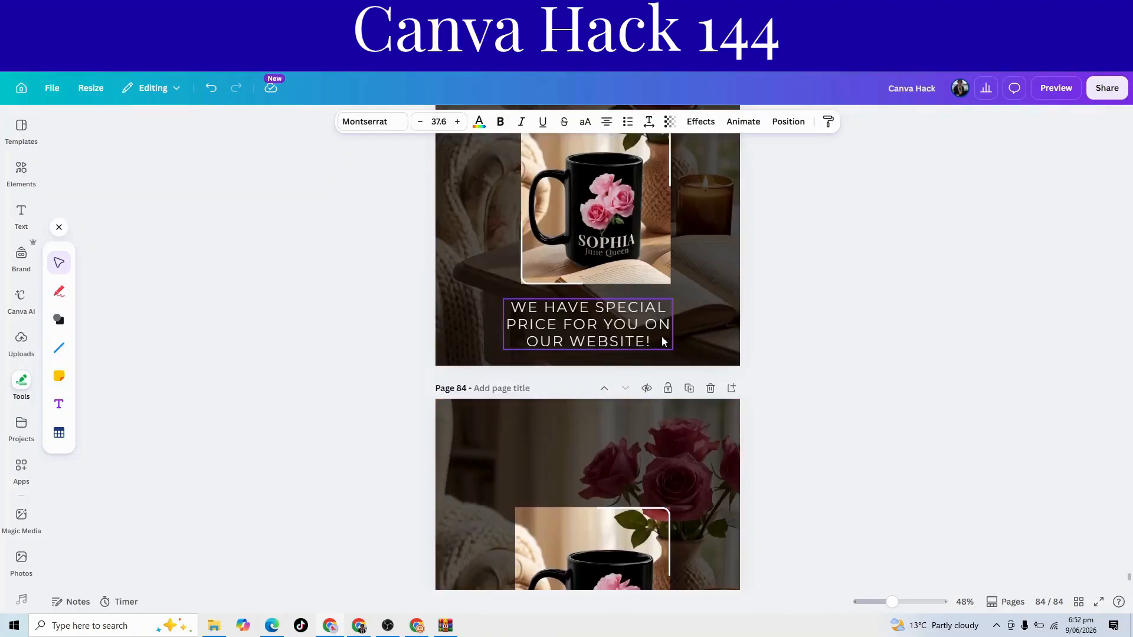
click(577, 254)
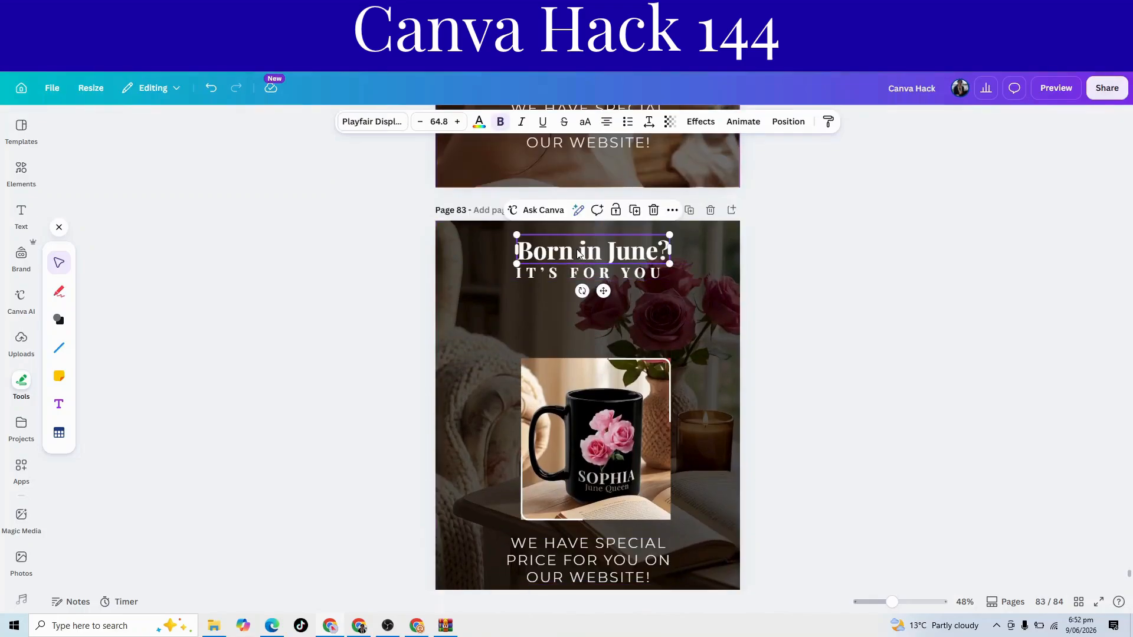
shift+click(578, 276)
right_click(574, 274)
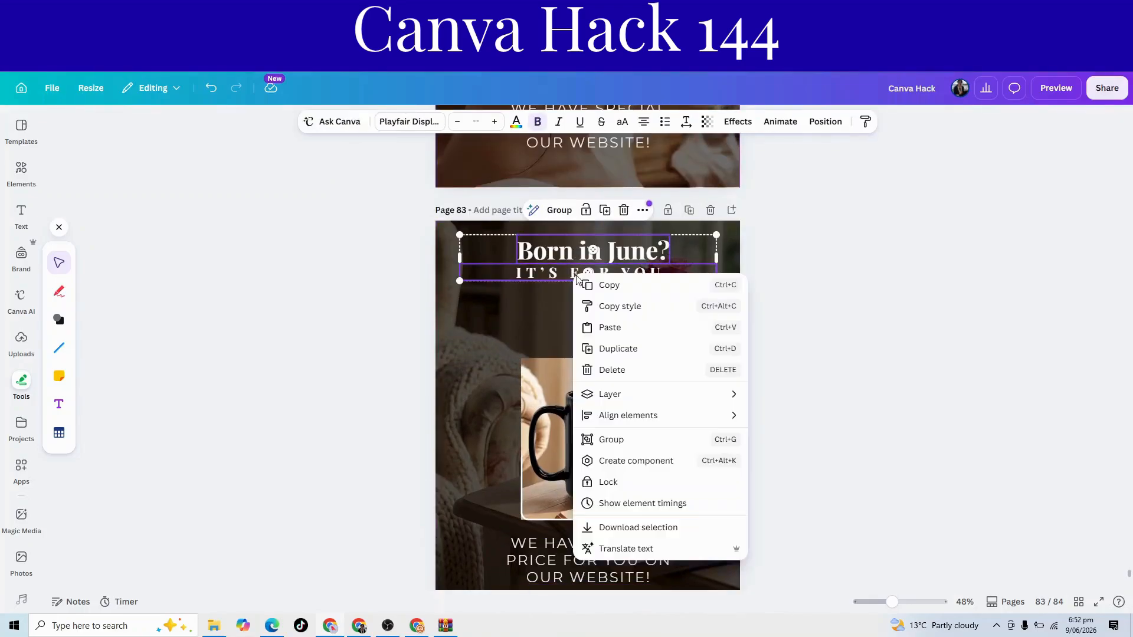
click(615, 287)
scroll(579, 413, down, 5)
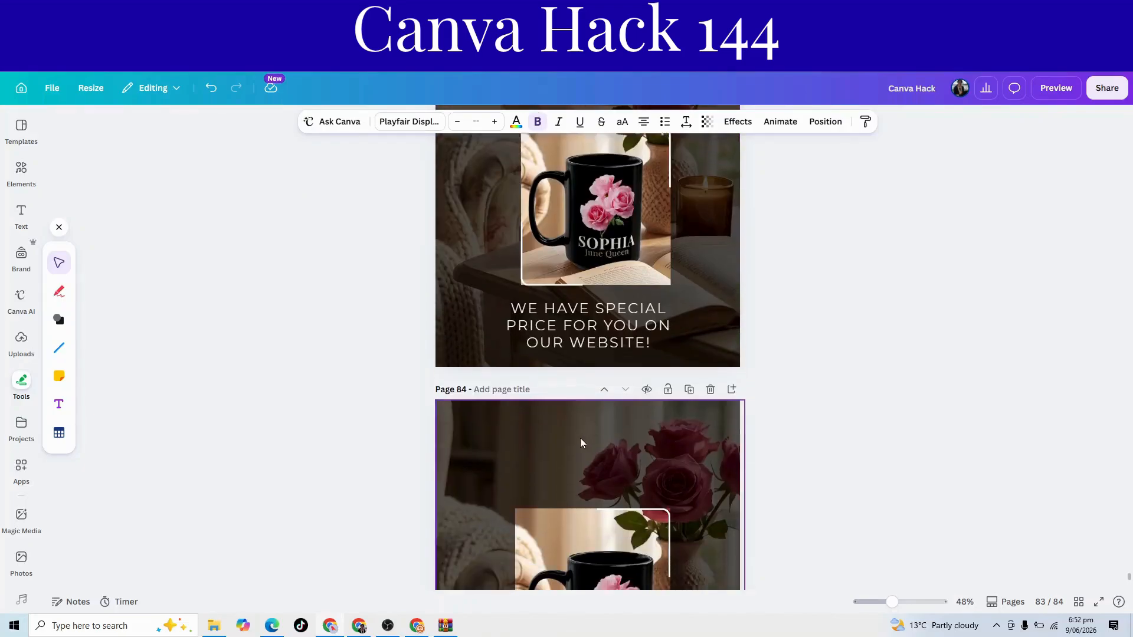
right_click(541, 396)
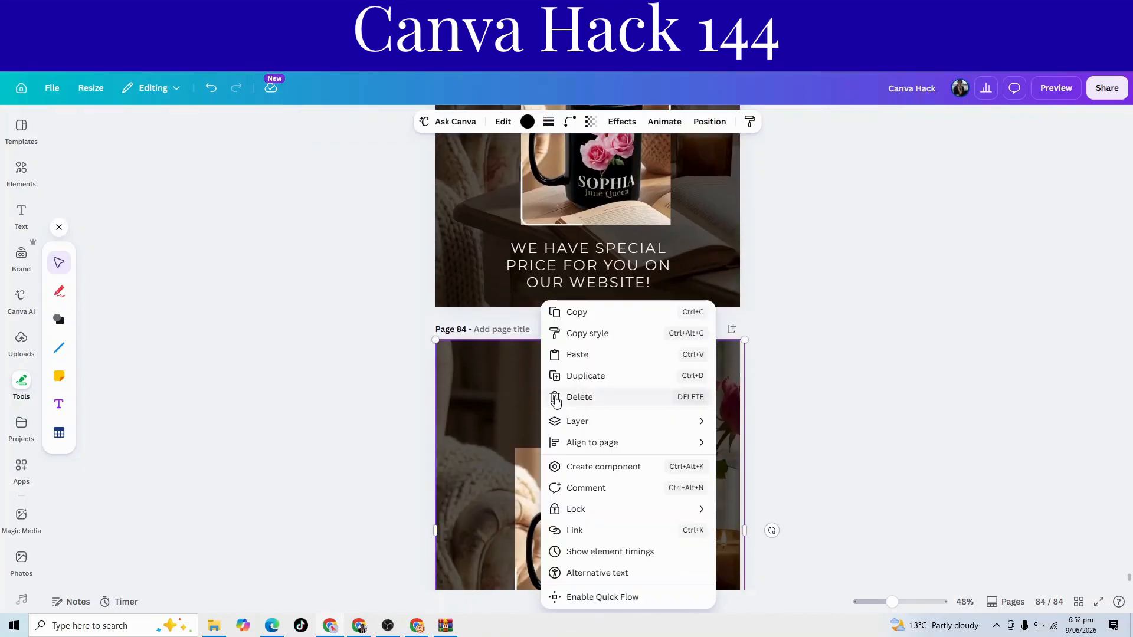
click(578, 355)
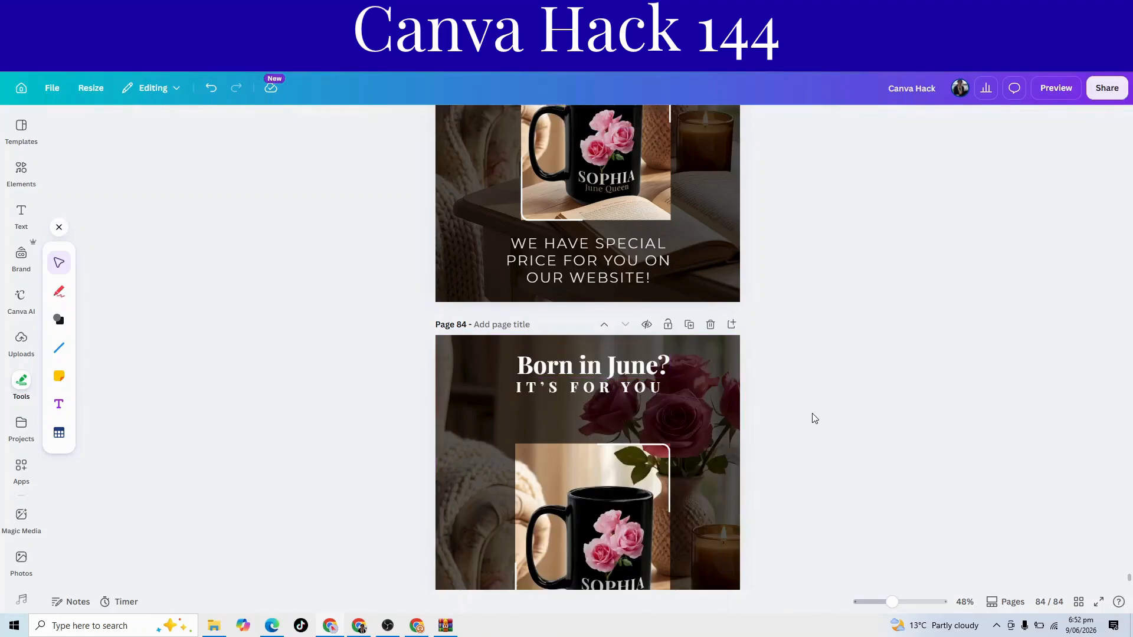
scroll(812, 417, down, 3)
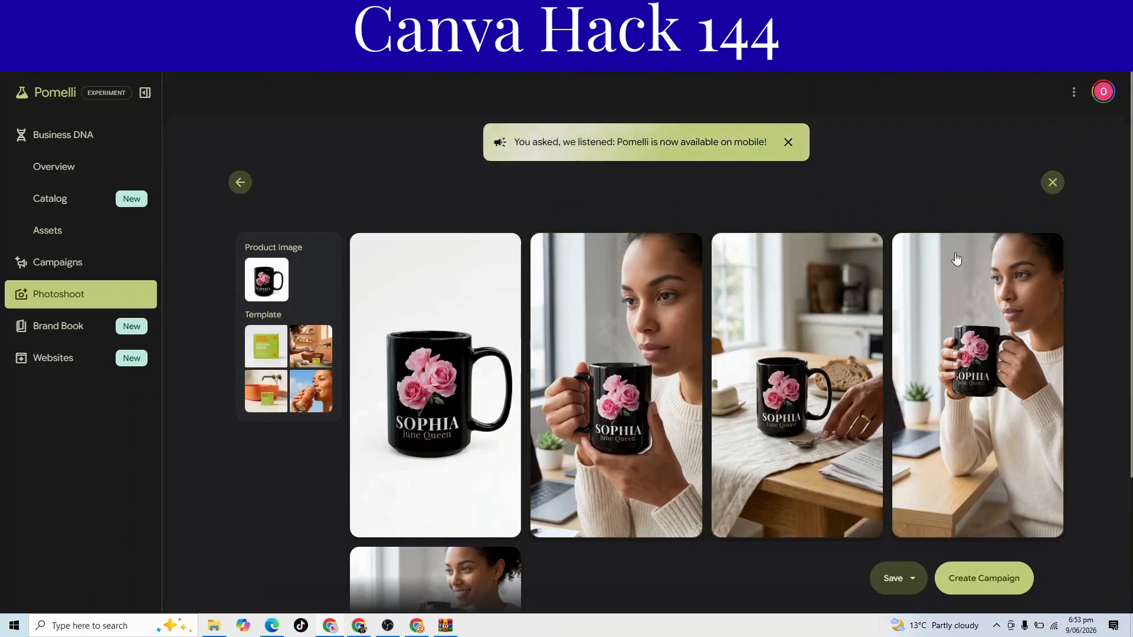
Step: In Pomelli, review the generated mug photos and their save options, and exit the photoshoot
scroll(974, 284, down, 1)
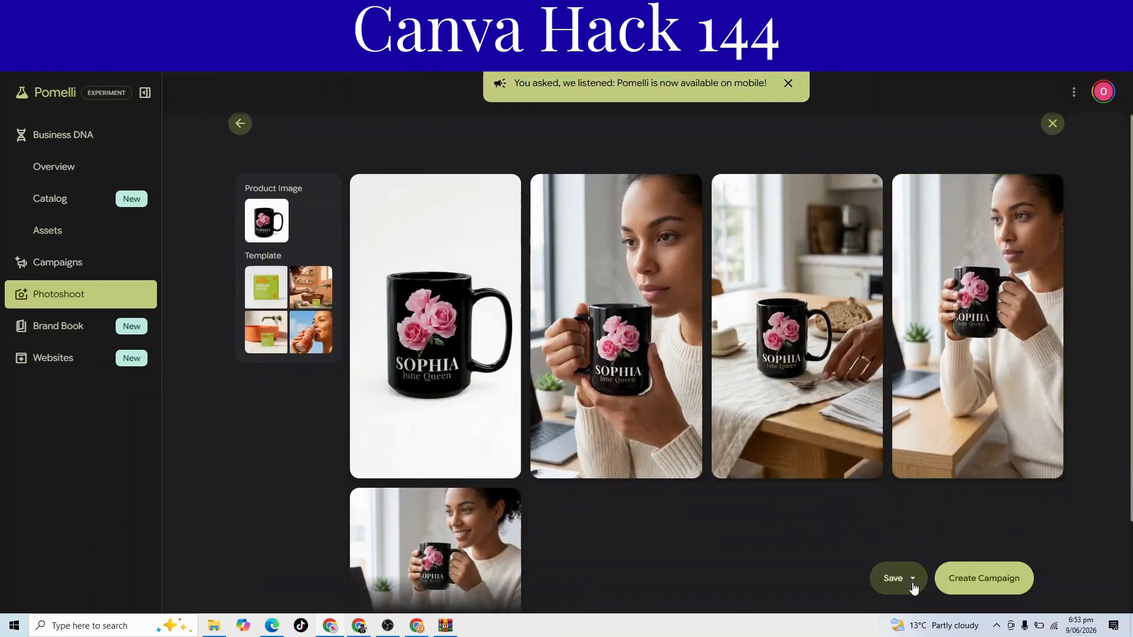
click(913, 584)
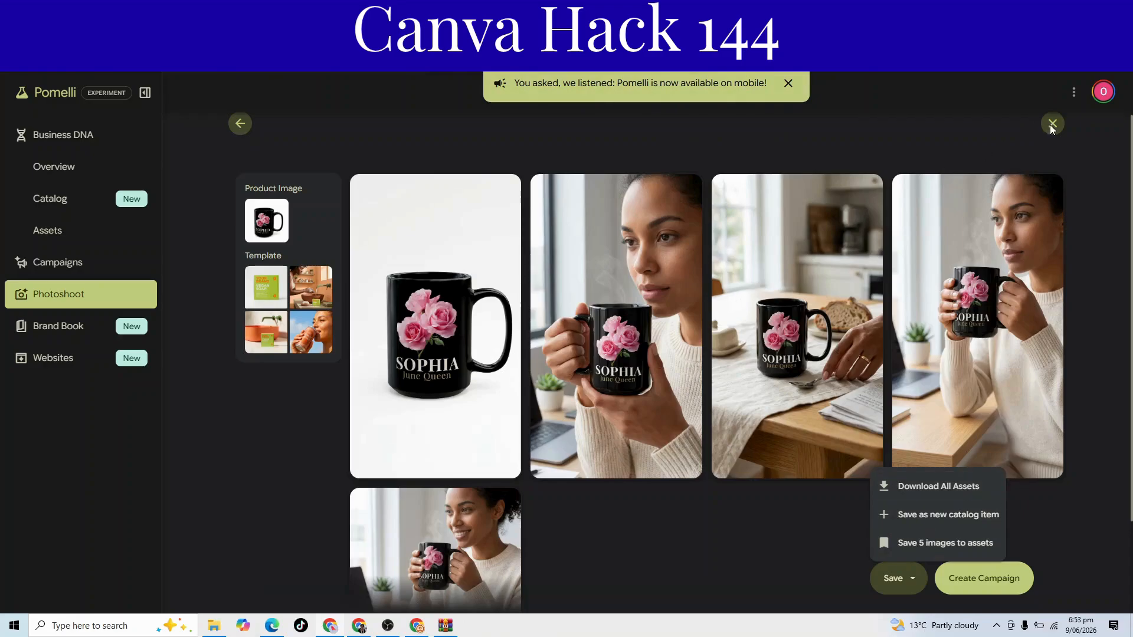
click(944, 146)
click(1052, 124)
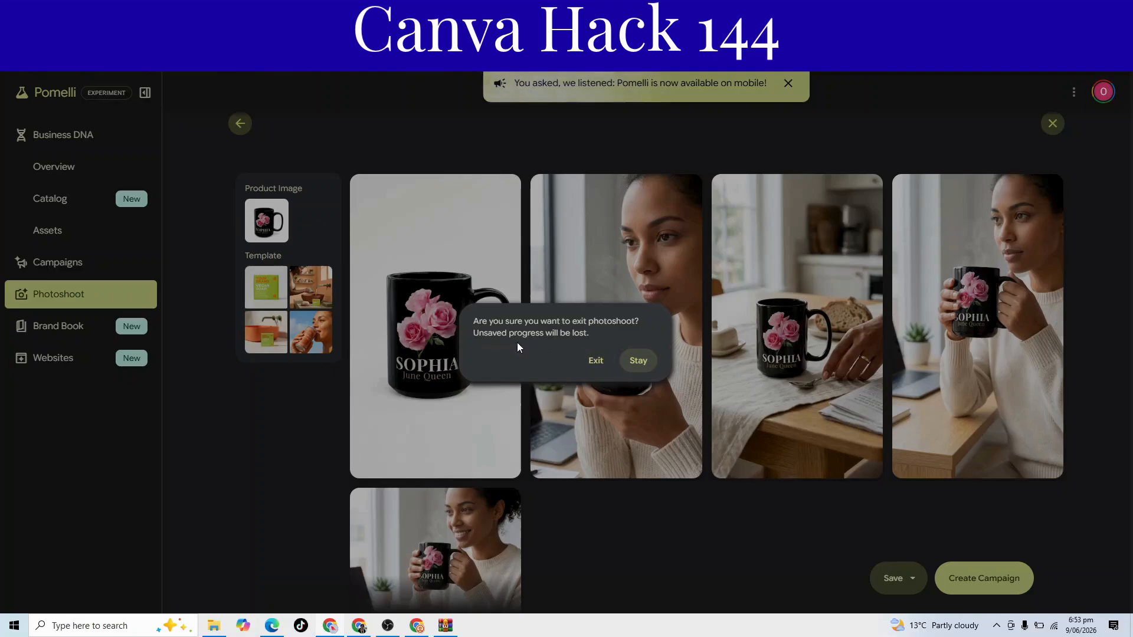
click(598, 362)
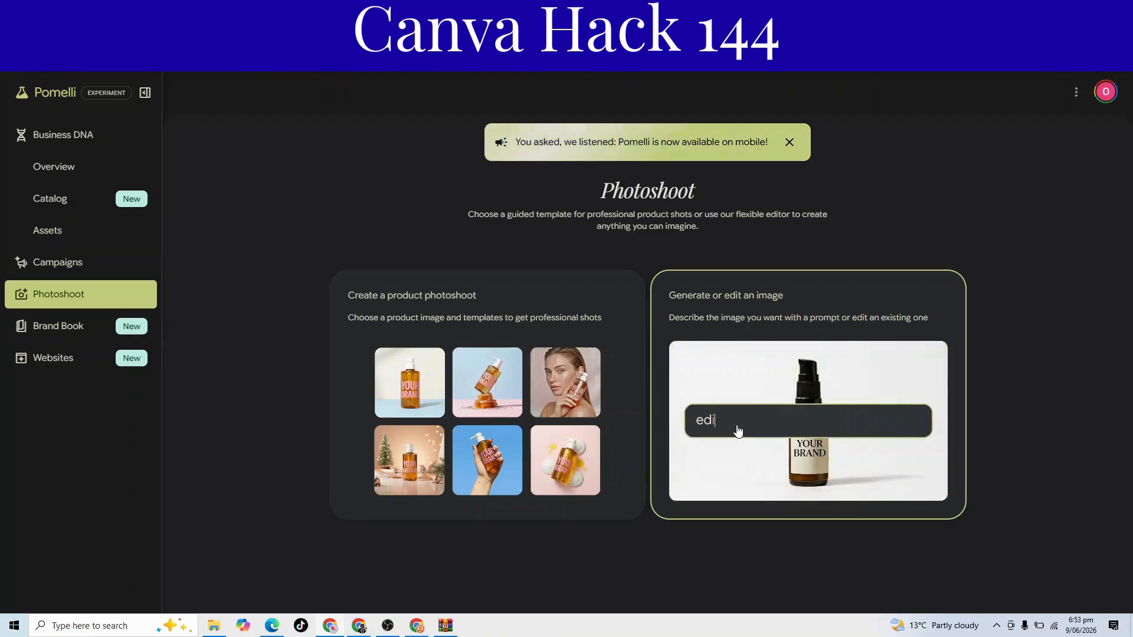
Step: Start a new product photoshoot and choose the black mug with pink roses from the Business DNA assets as the product image
click(429, 389)
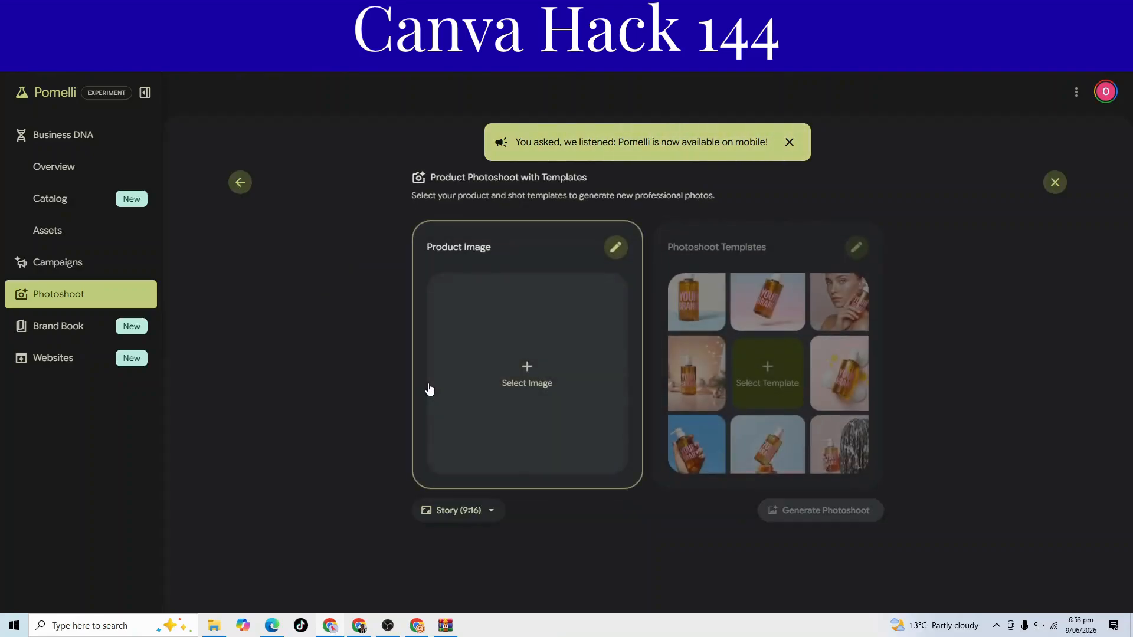
click(529, 373)
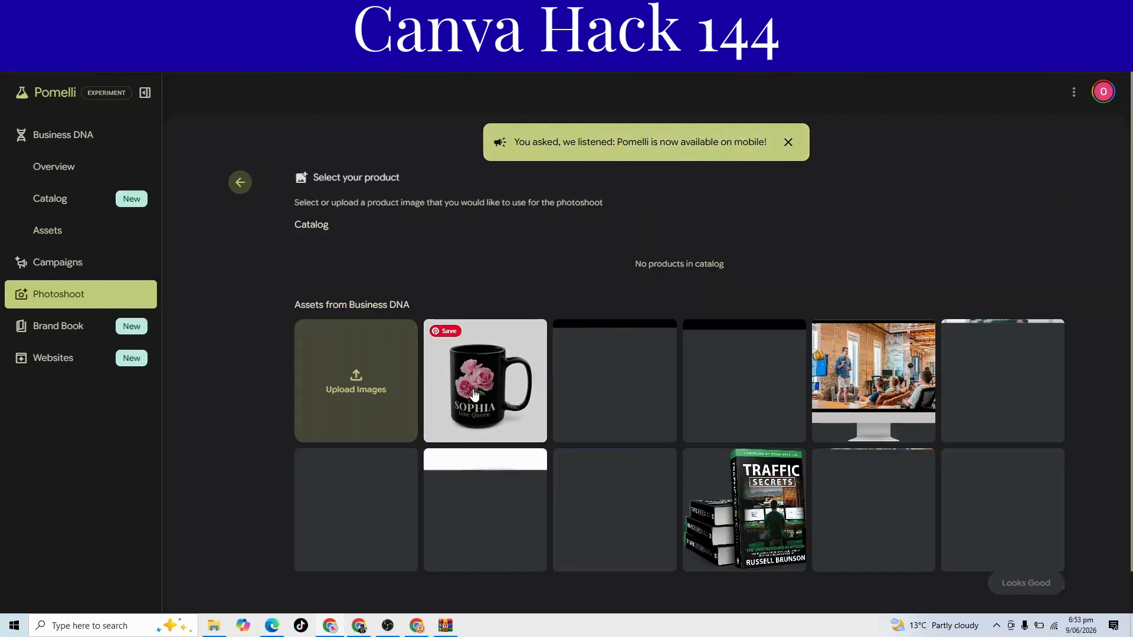
click(354, 389)
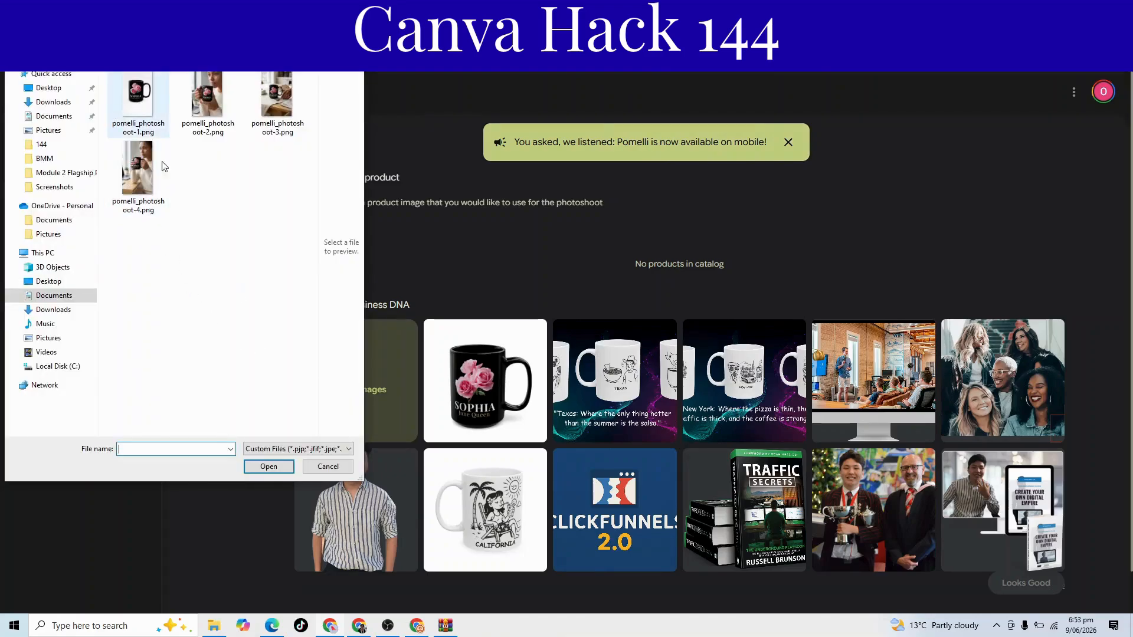
click(328, 467)
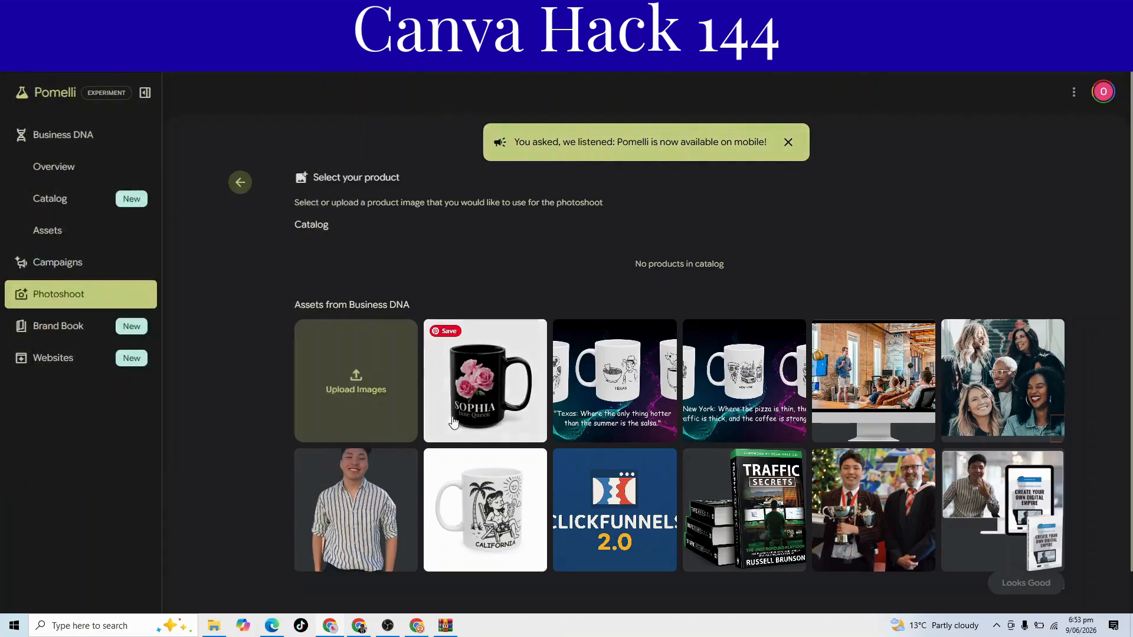
click(477, 391)
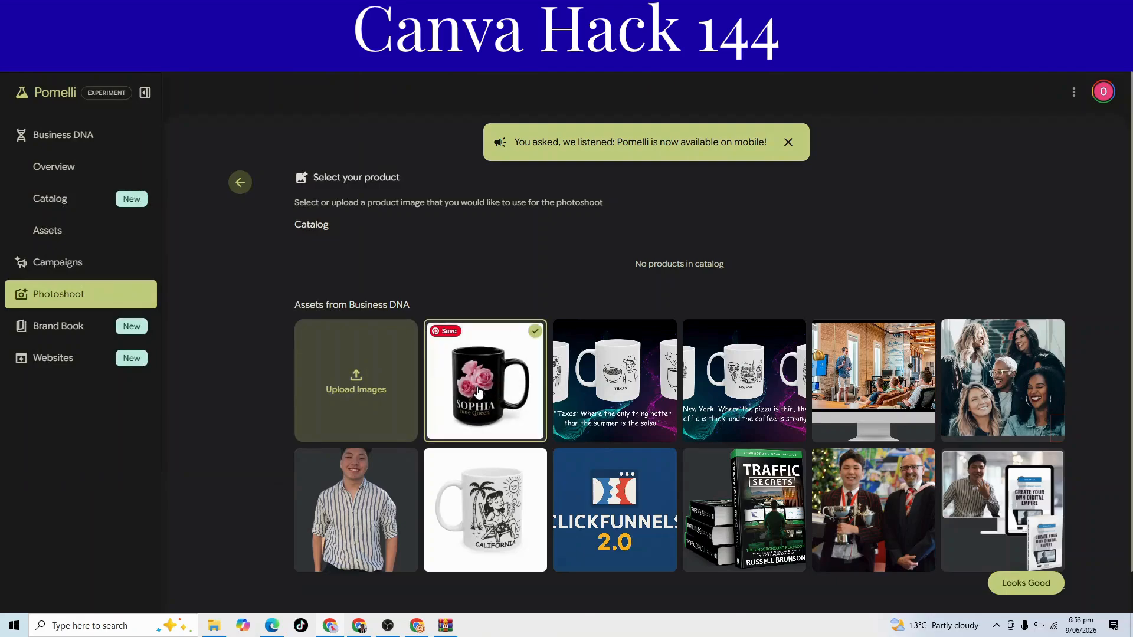
click(1004, 585)
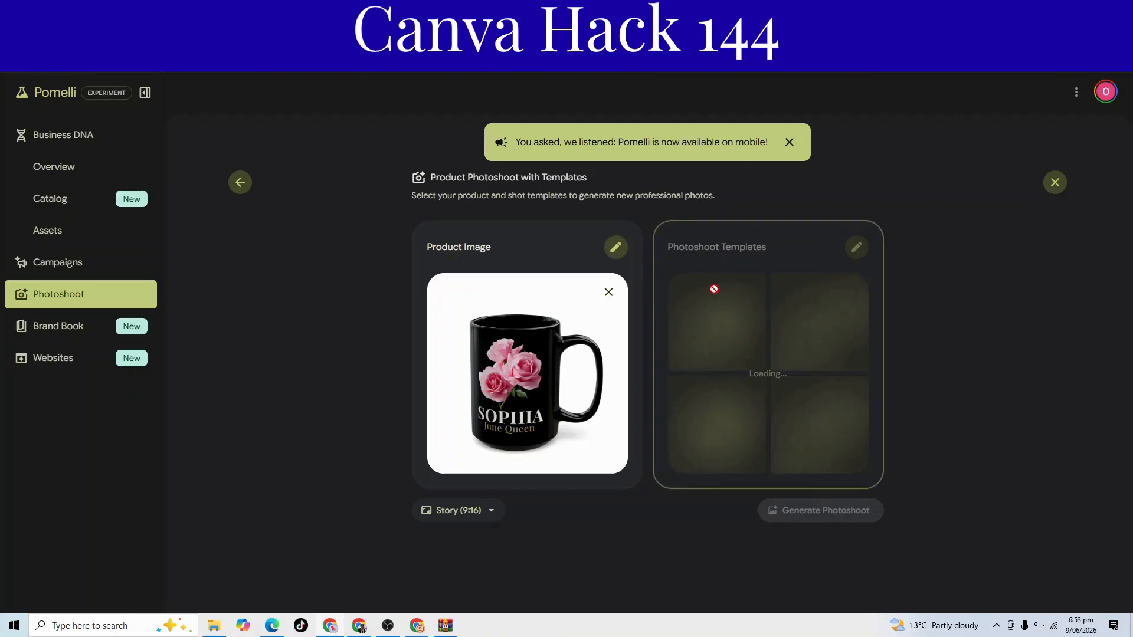